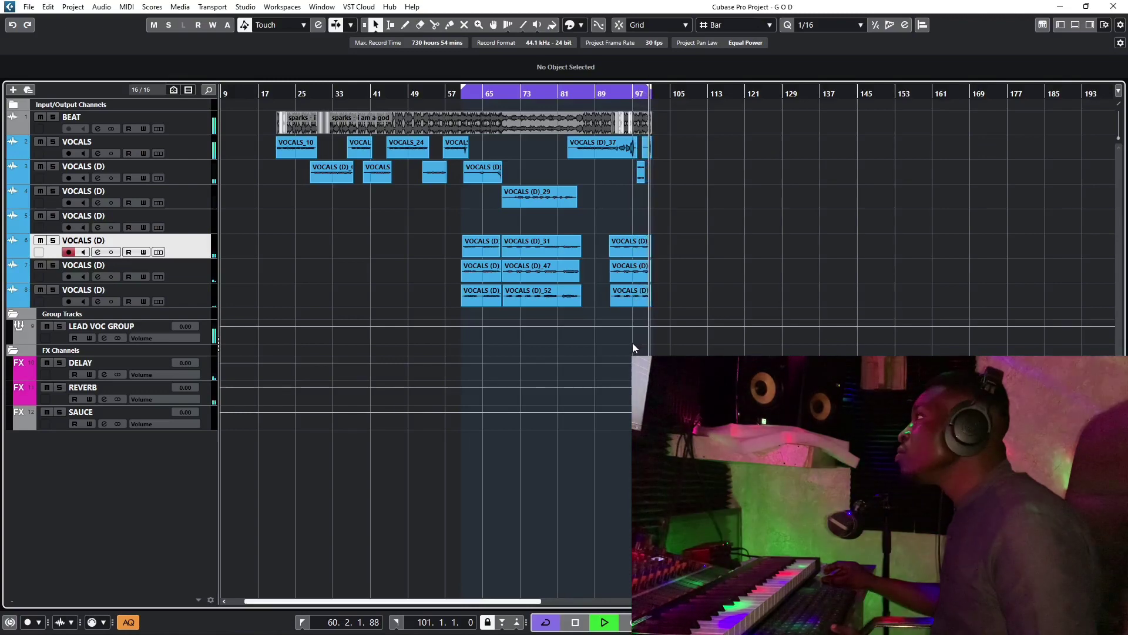
Step: Mute the two lowest VOCALS (D) tracks and audition the looped section from its start
key(space)
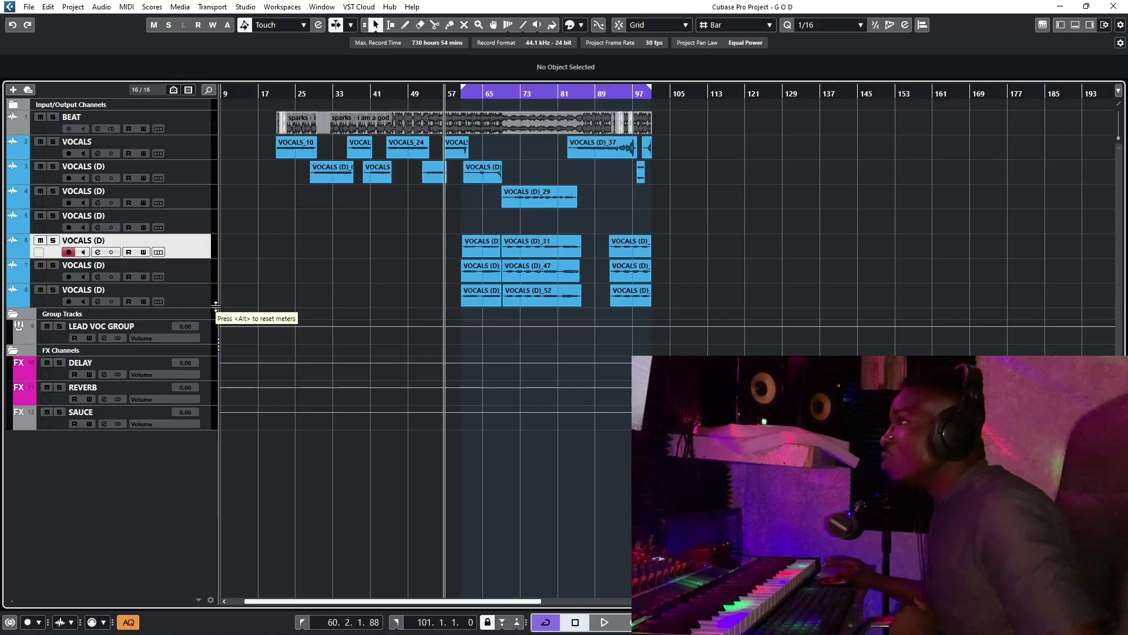
click(35, 290)
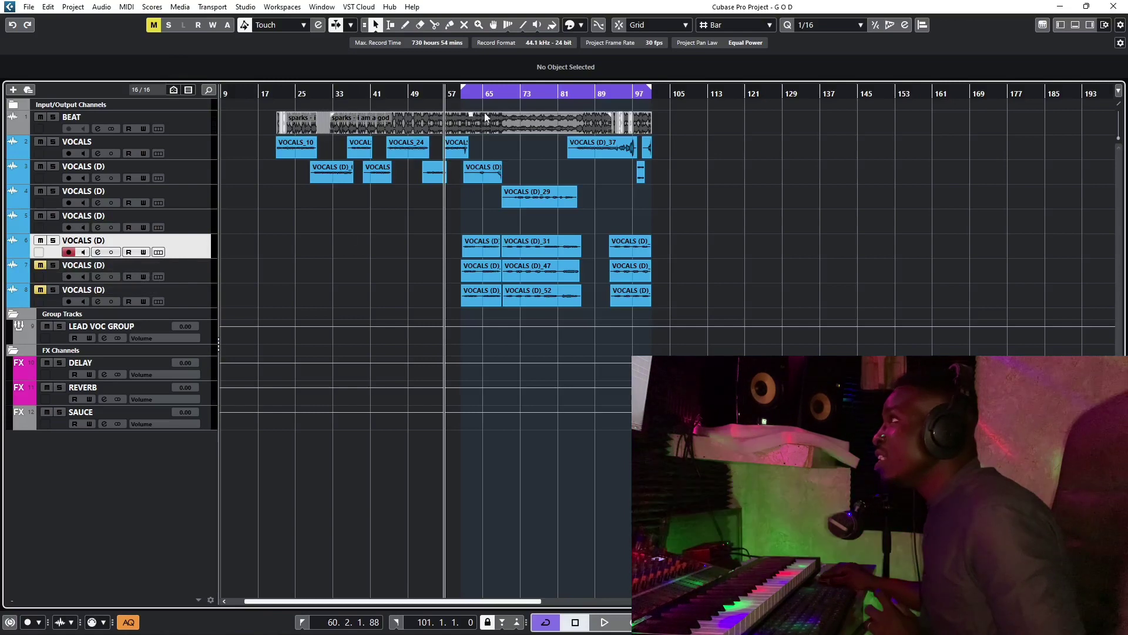
click(464, 96)
key(space)
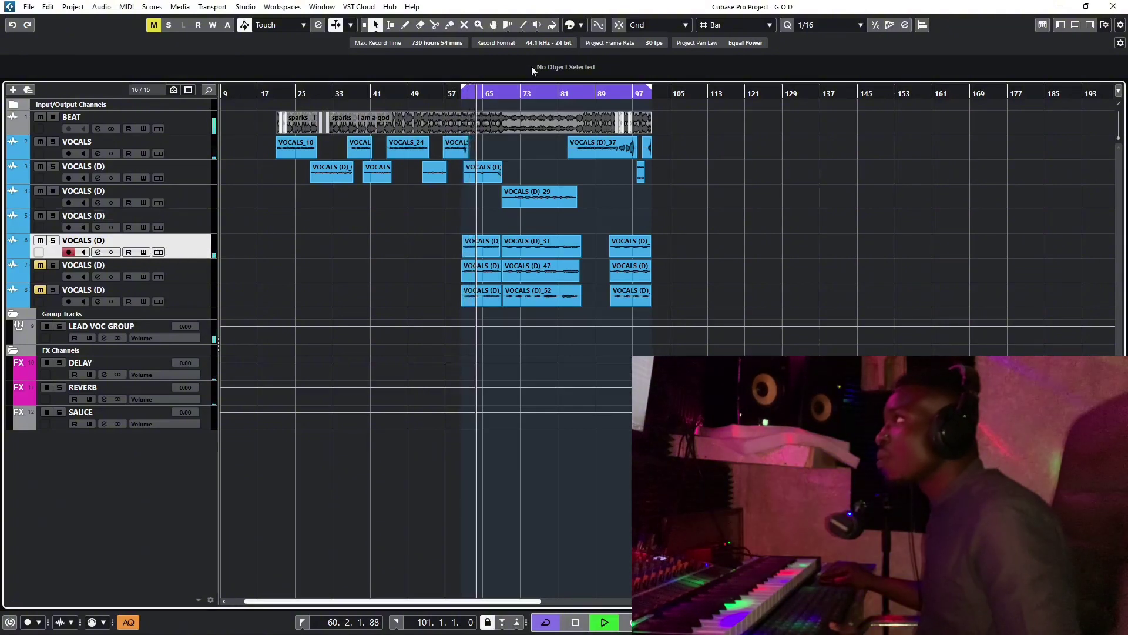
key(space)
Step: In the selected VOCALS (D) track's inserts, deactivate the fourth effect, activate Waves Harmony in slot 5 and open it with its window moved up
click(1059, 27)
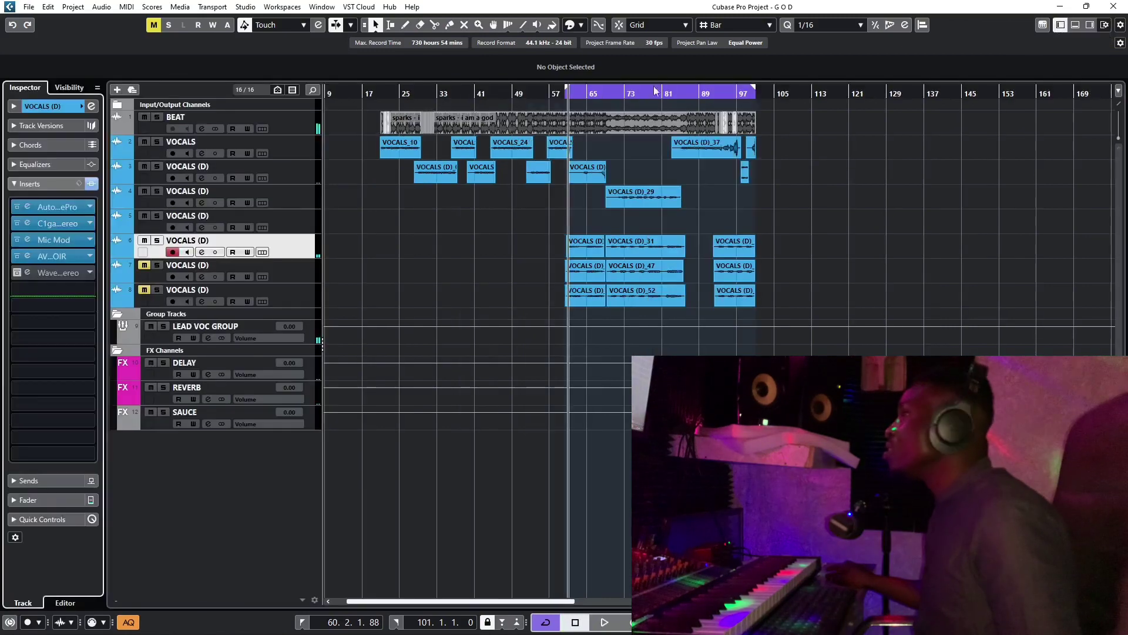
click(17, 256)
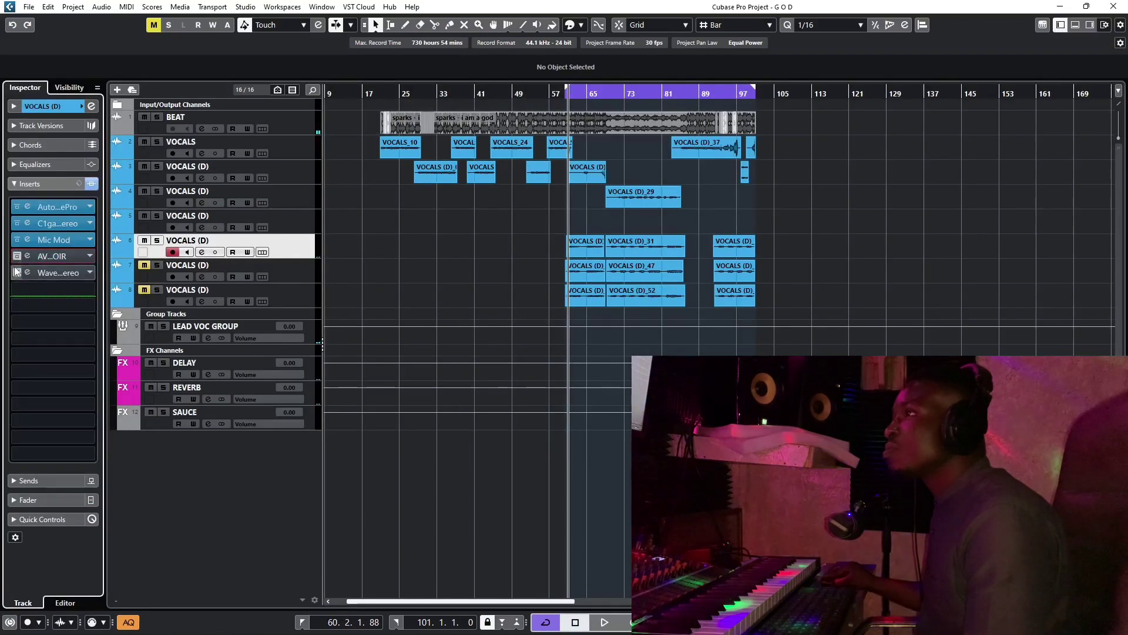
click(17, 272)
click(46, 274)
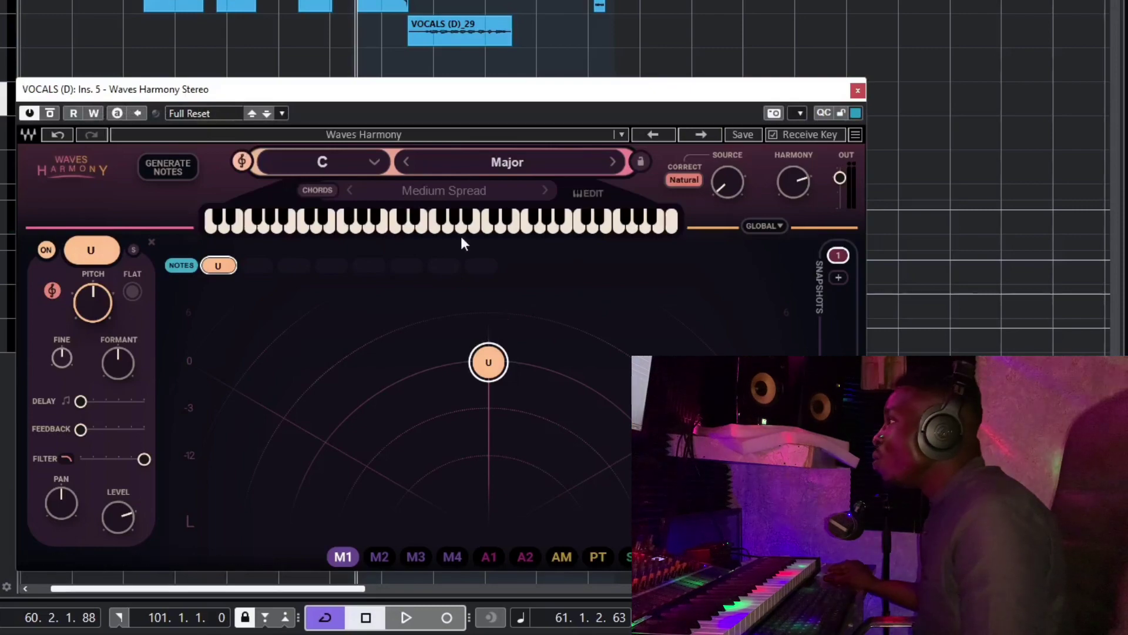
drag(426, 97, 415, 0)
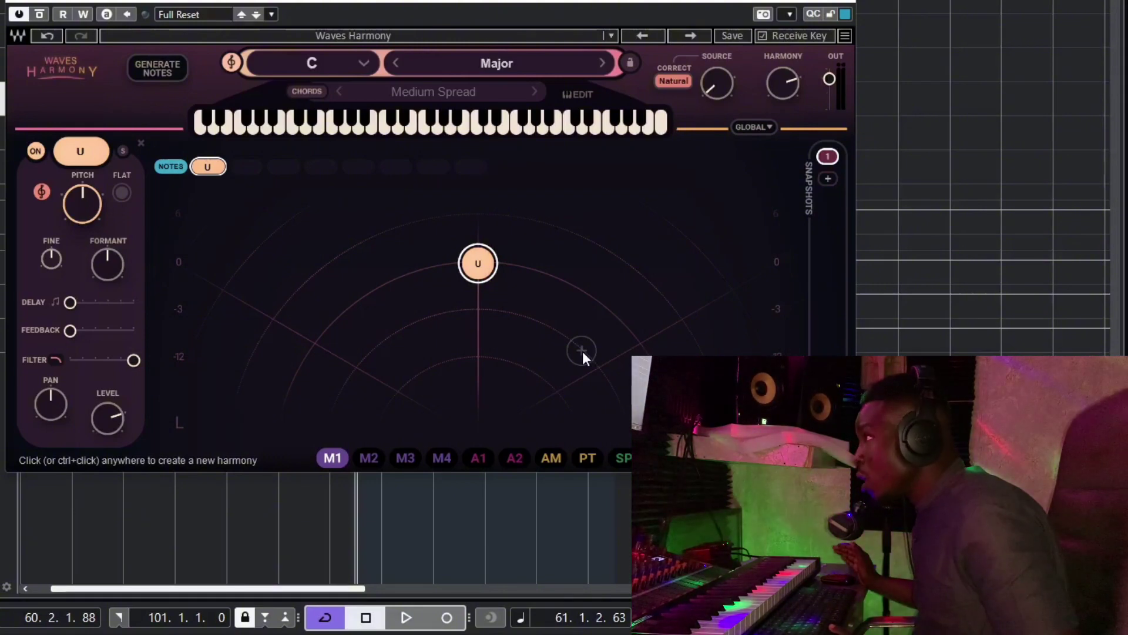
Step: Audition the looped vocal and check its key and scale in Auto-Tune Pro
key(space)
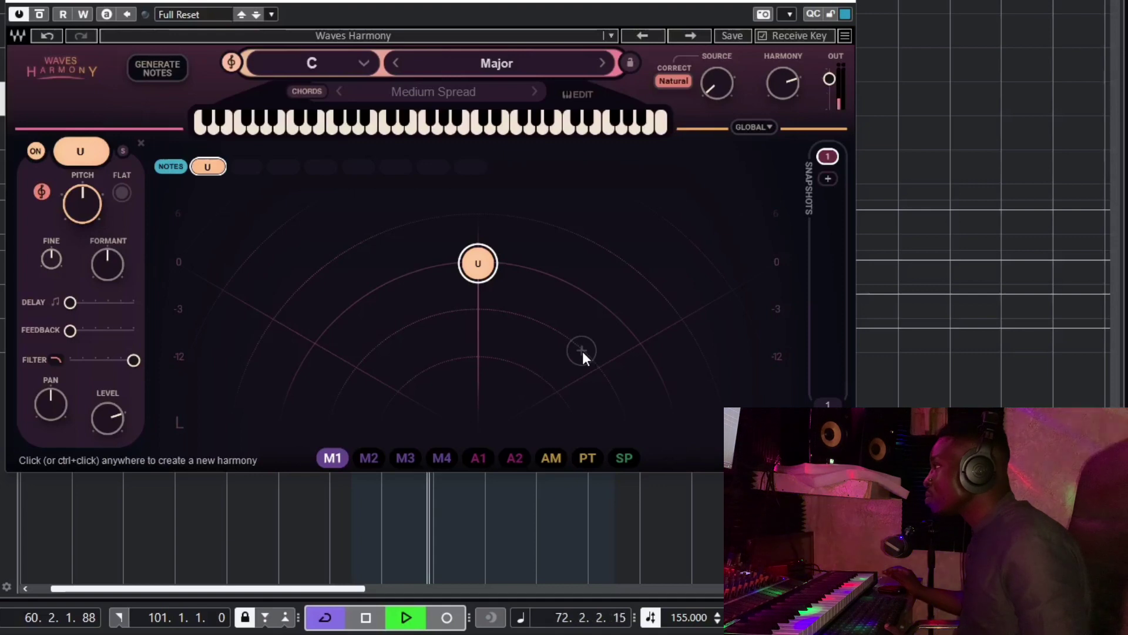
key(space)
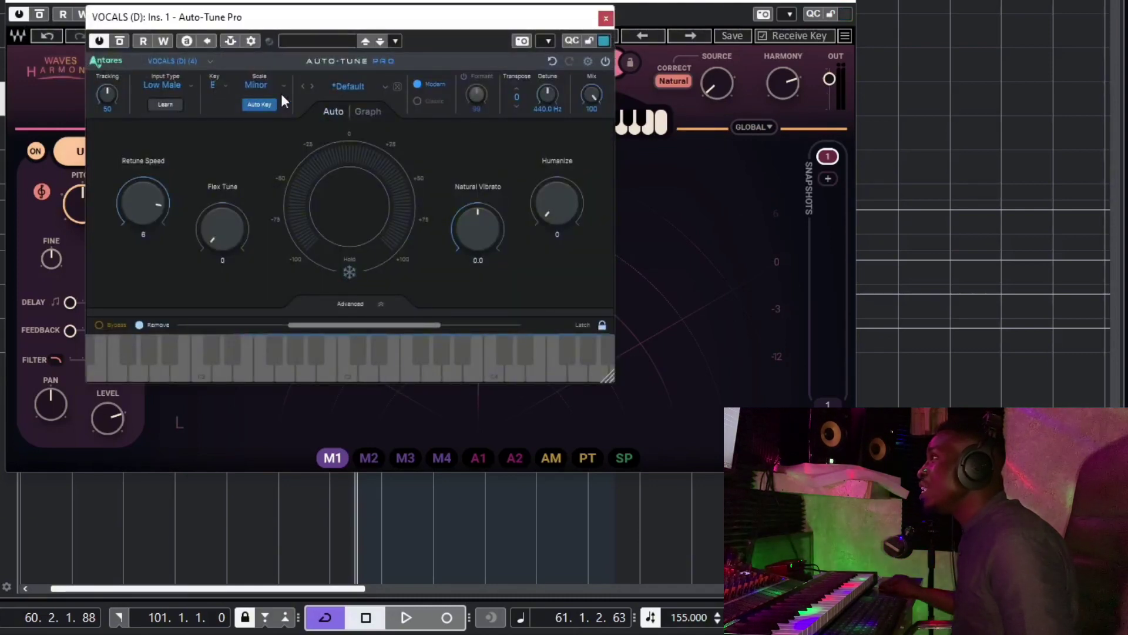
click(606, 19)
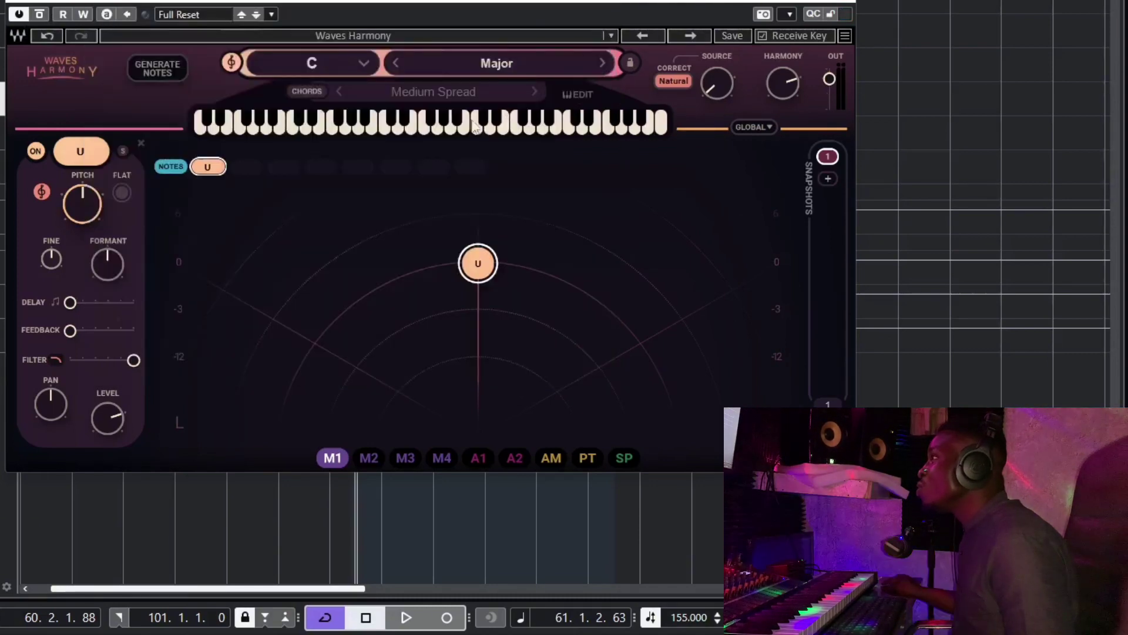
Step: Set the Waves Harmony key to E and the scale to Minor, and audition the looped vocal
click(361, 61)
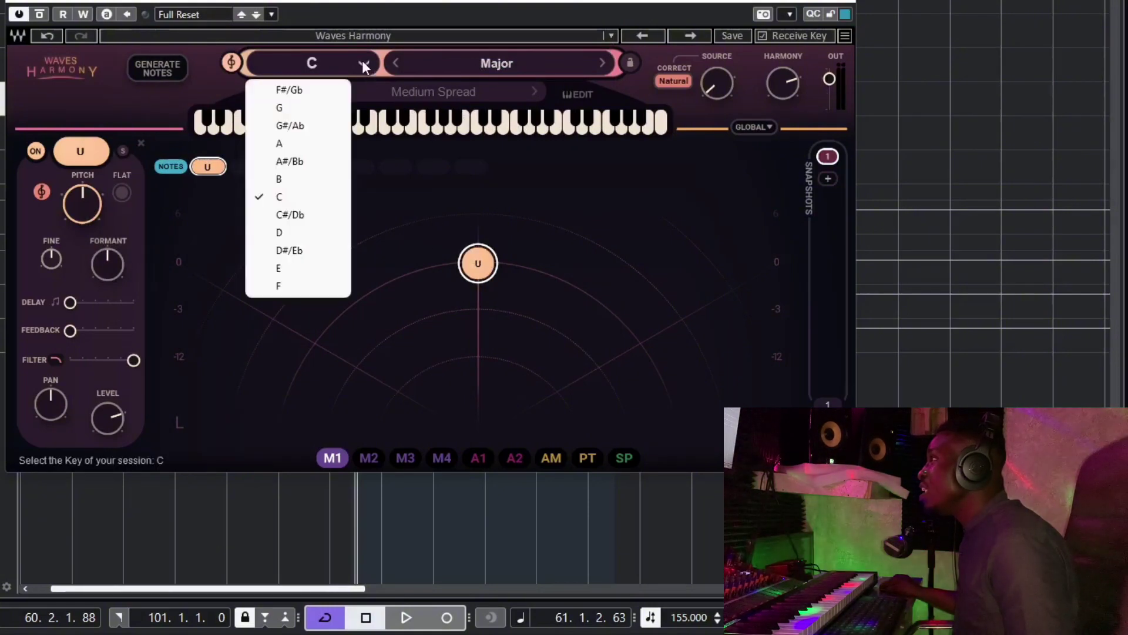
click(279, 268)
click(515, 65)
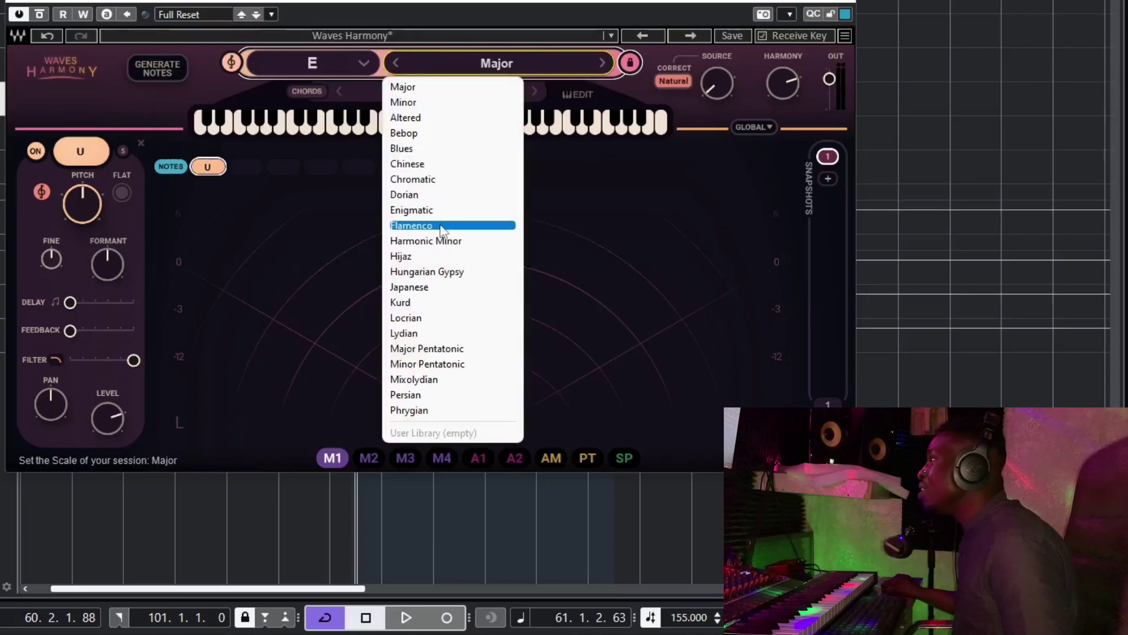
click(424, 104)
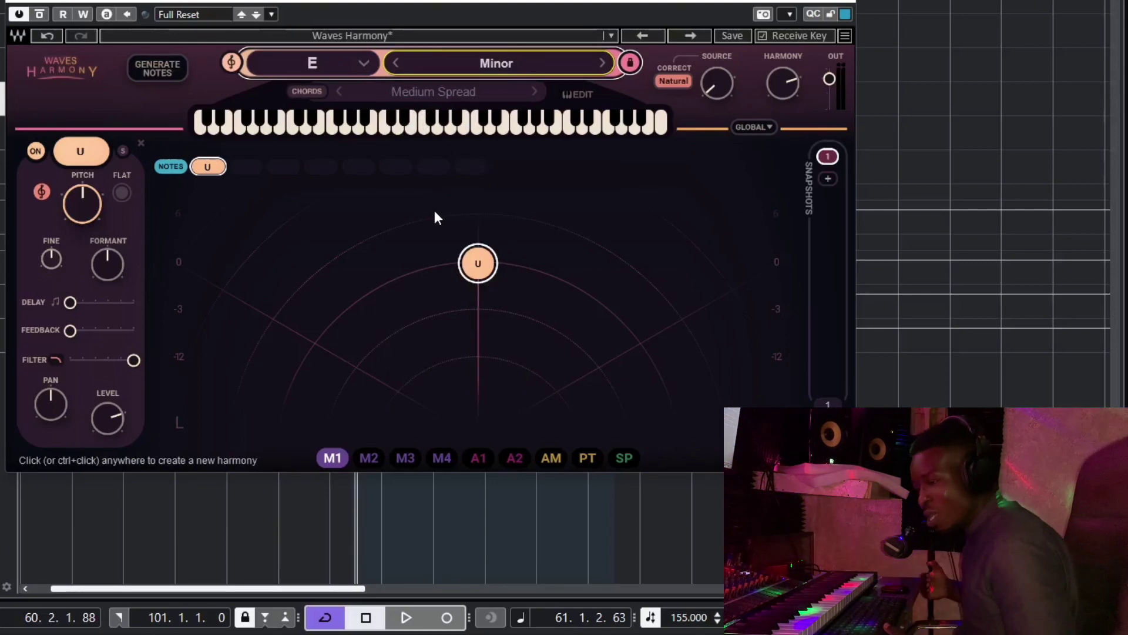
key(space)
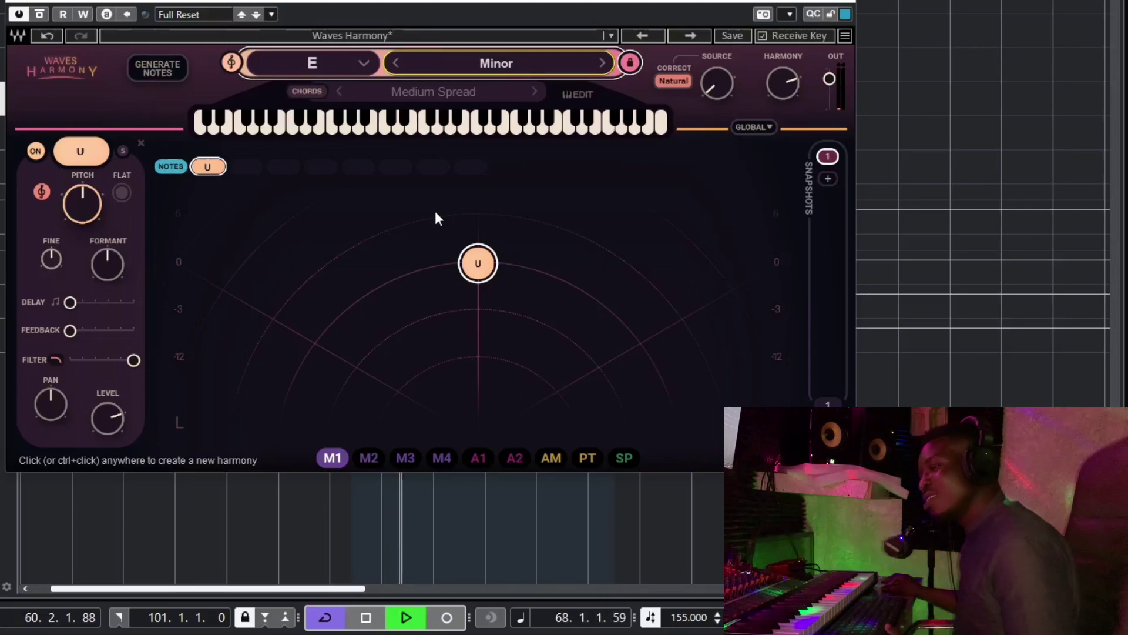
key(space)
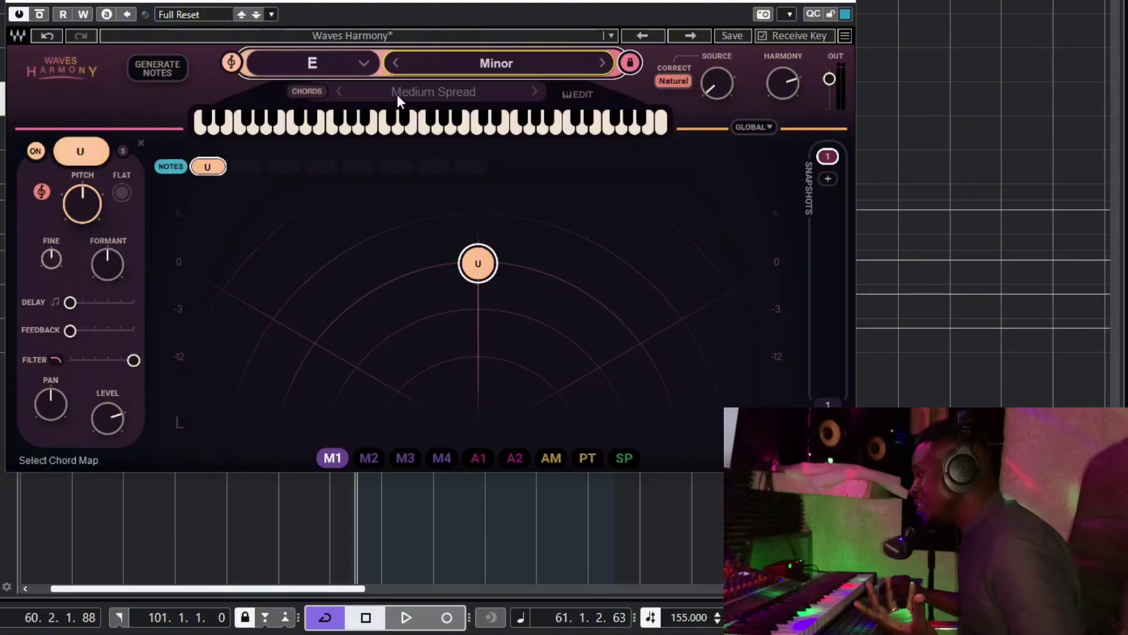
Step: Load the Bread Spread factory preset from the Ensemble category in Waves Harmony
click(375, 33)
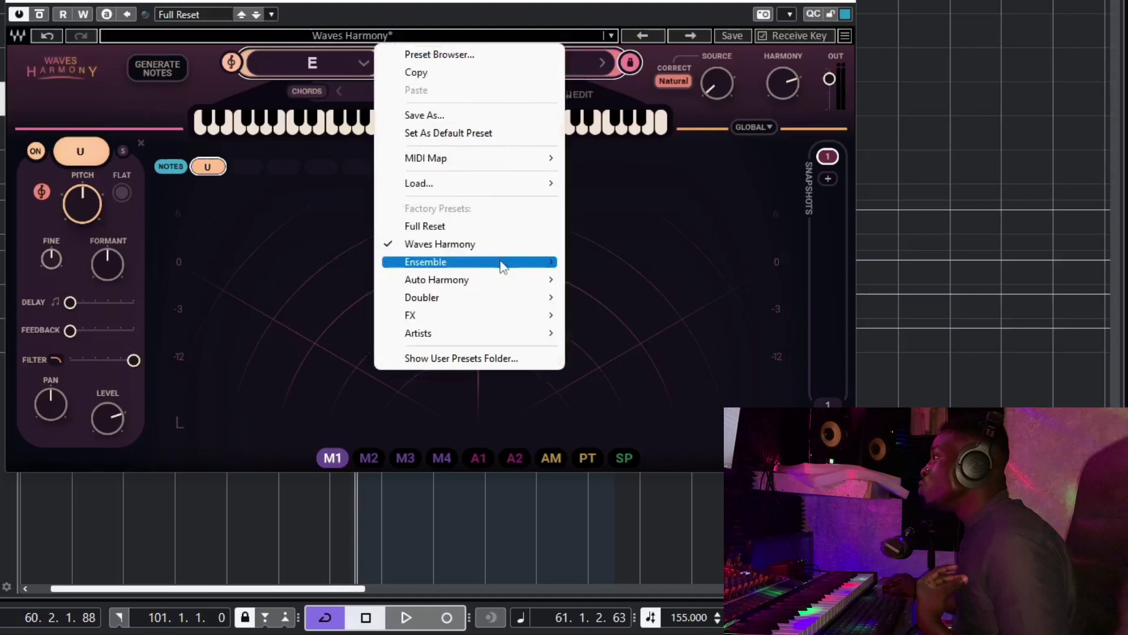
mouse_move(502, 280)
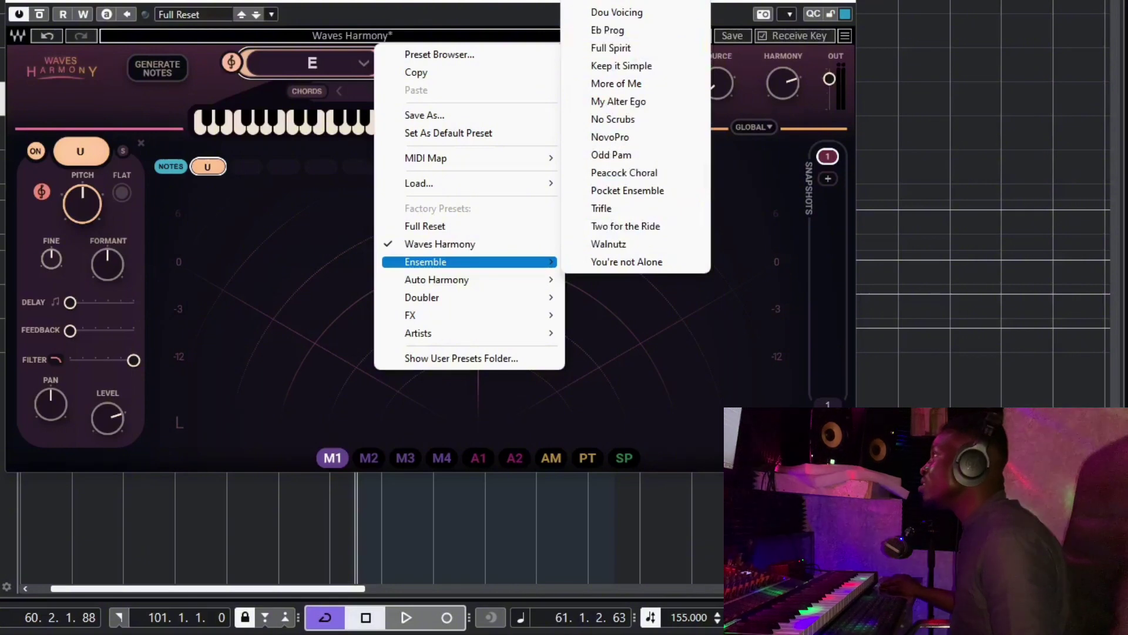
click(611, 2)
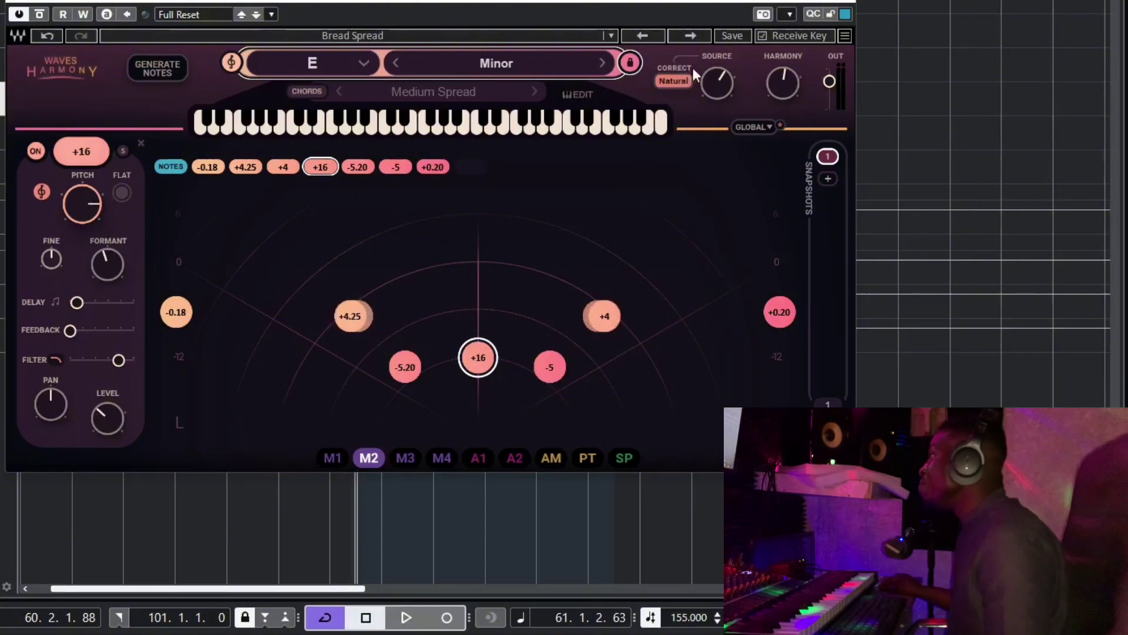
Step: Examine the Source, Harmony and Out levels and the pitch and delay controls of the +16 harmony voice
mouse_move(717, 93)
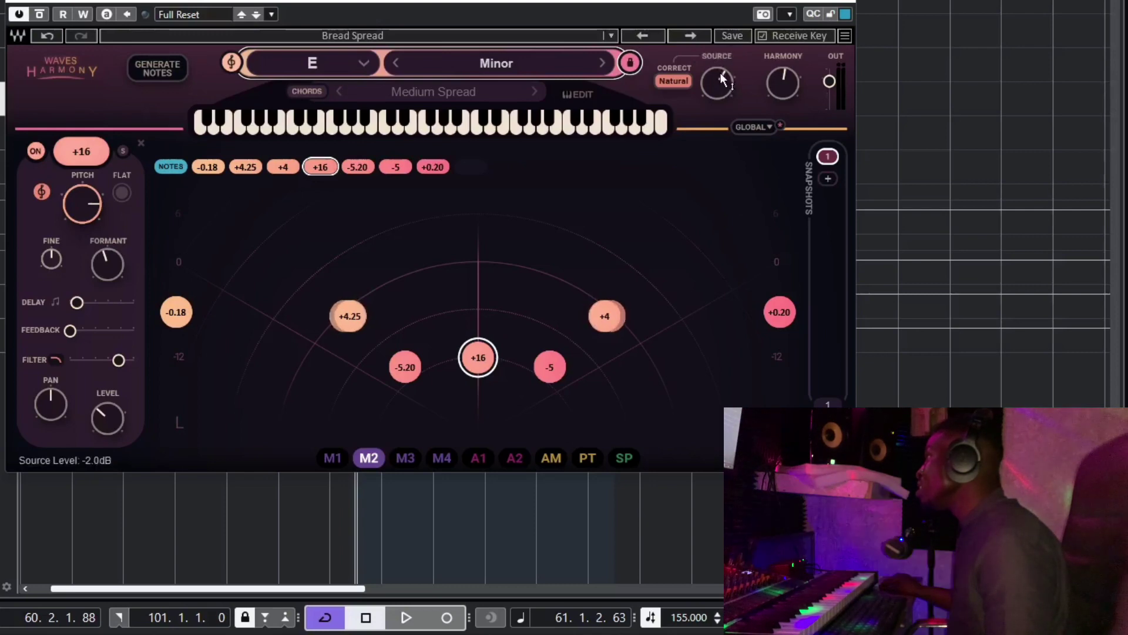
mouse_move(775, 93)
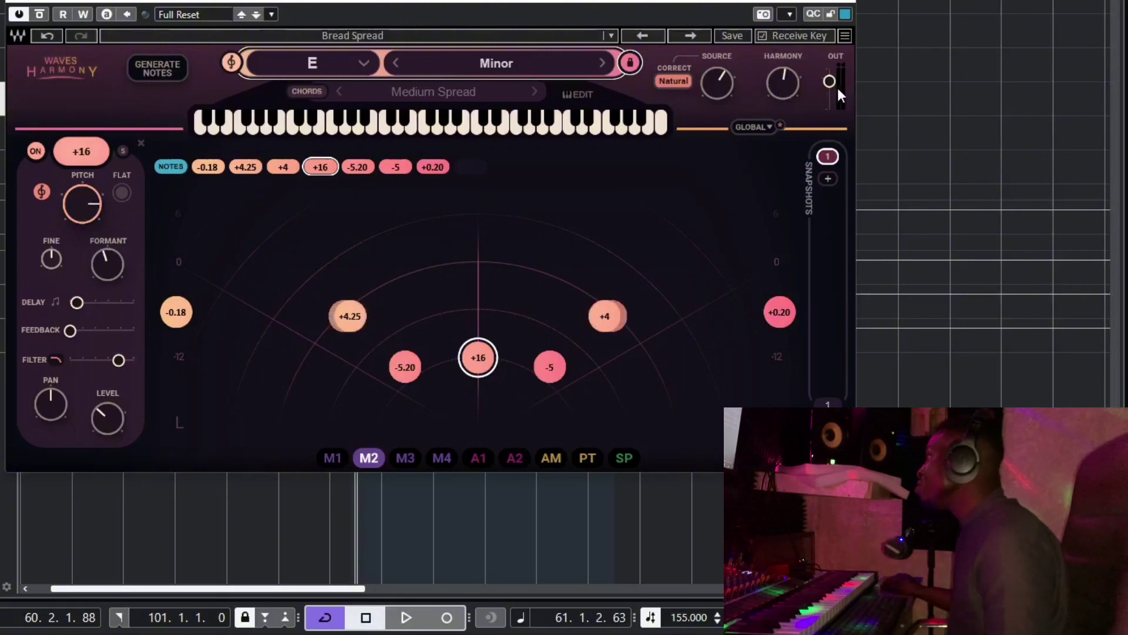
mouse_move(833, 76)
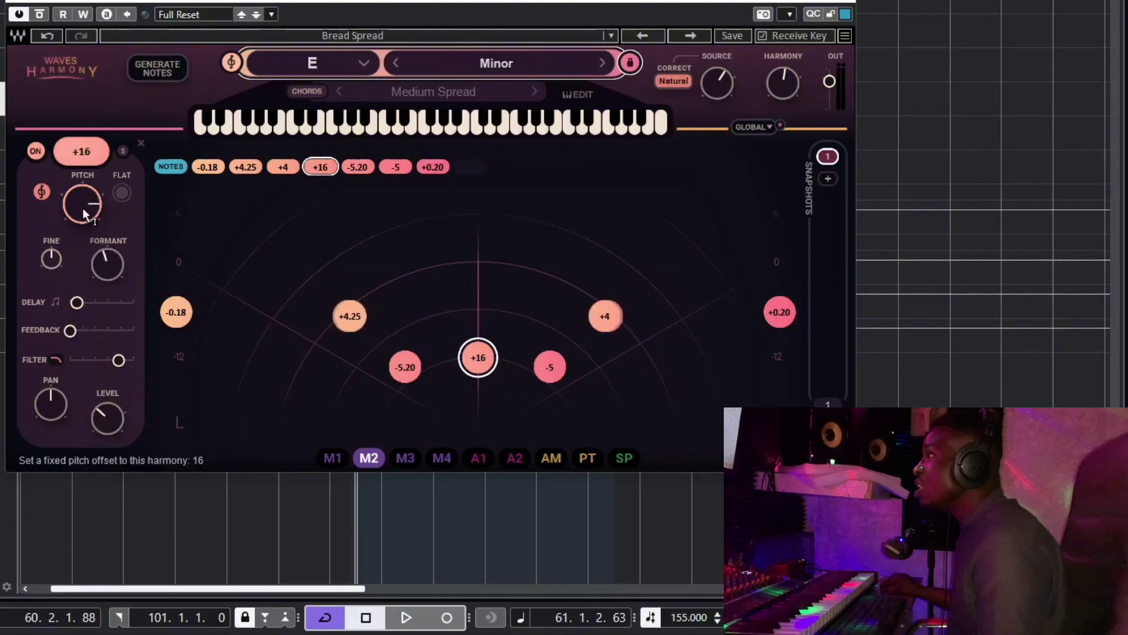
click(79, 324)
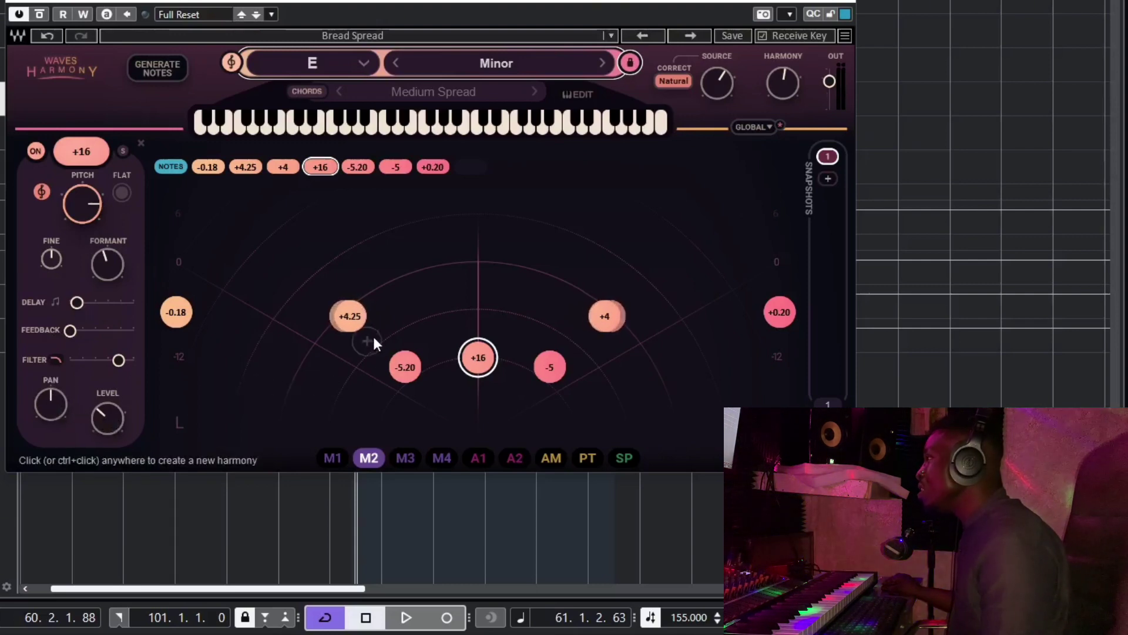
Step: Inspect the MOD 1 and MOD 2 modulators, comparing the LFO and SEQ modes of MOD 2
click(368, 461)
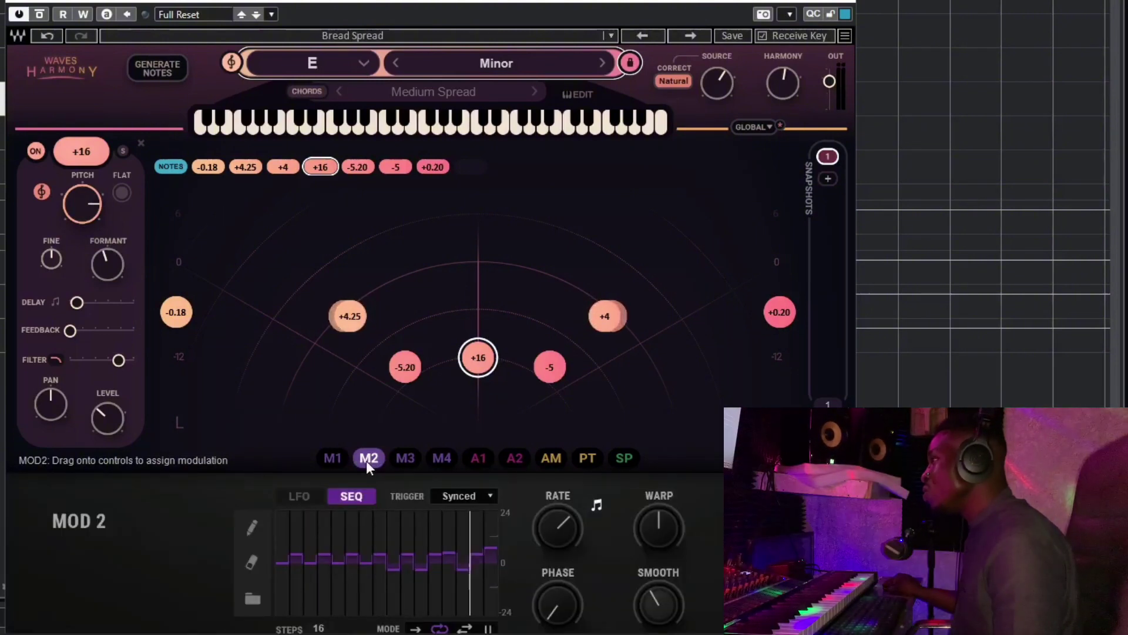
click(331, 456)
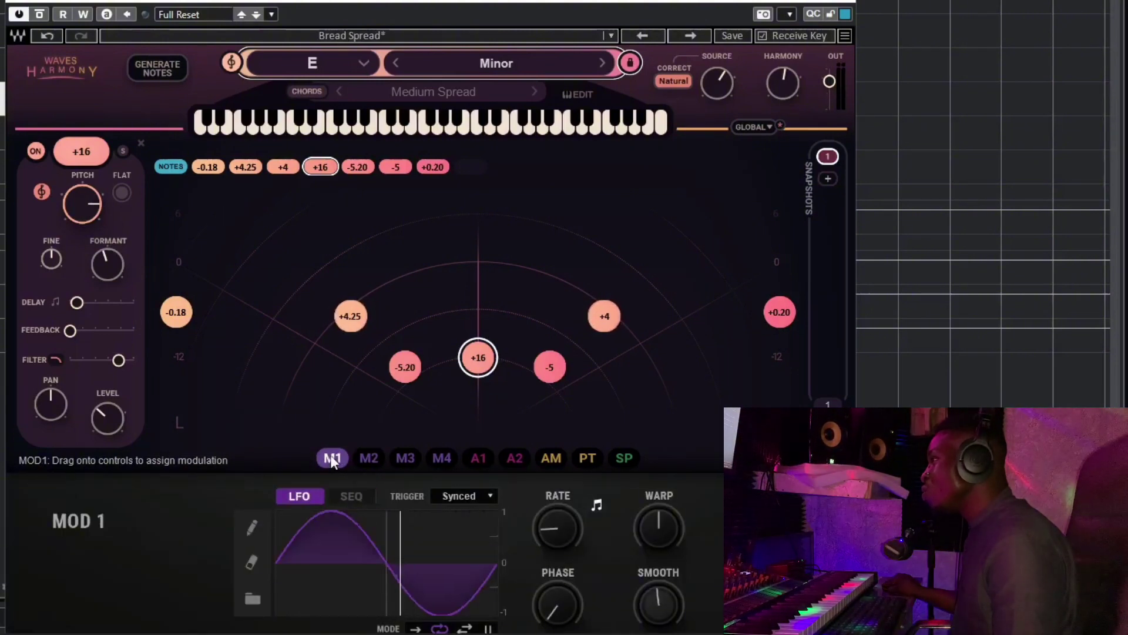
click(374, 459)
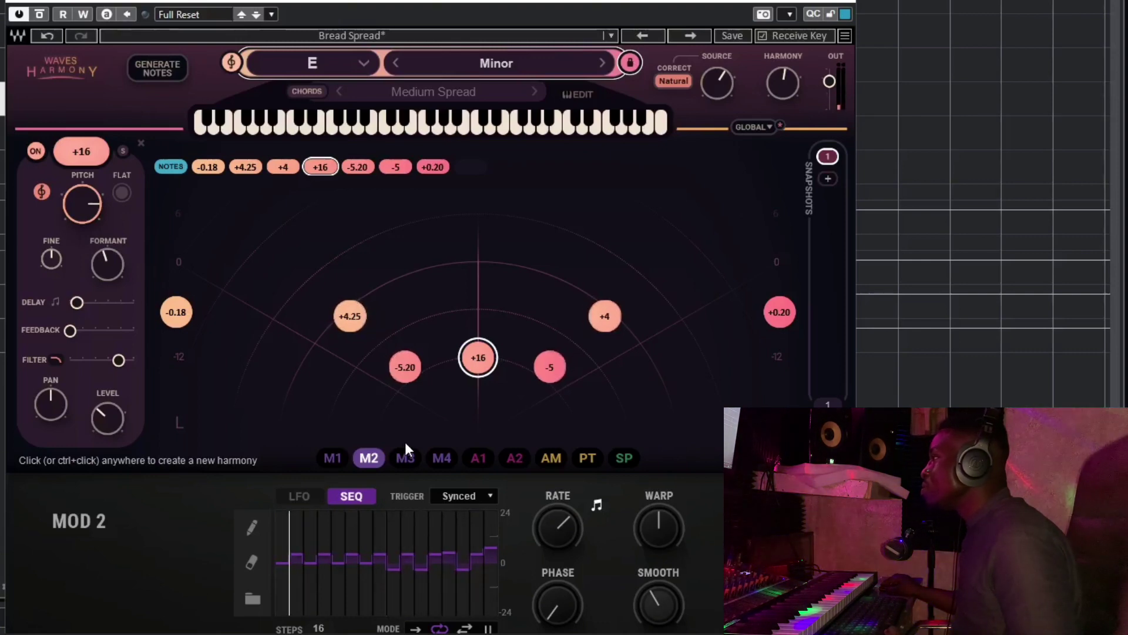
click(307, 494)
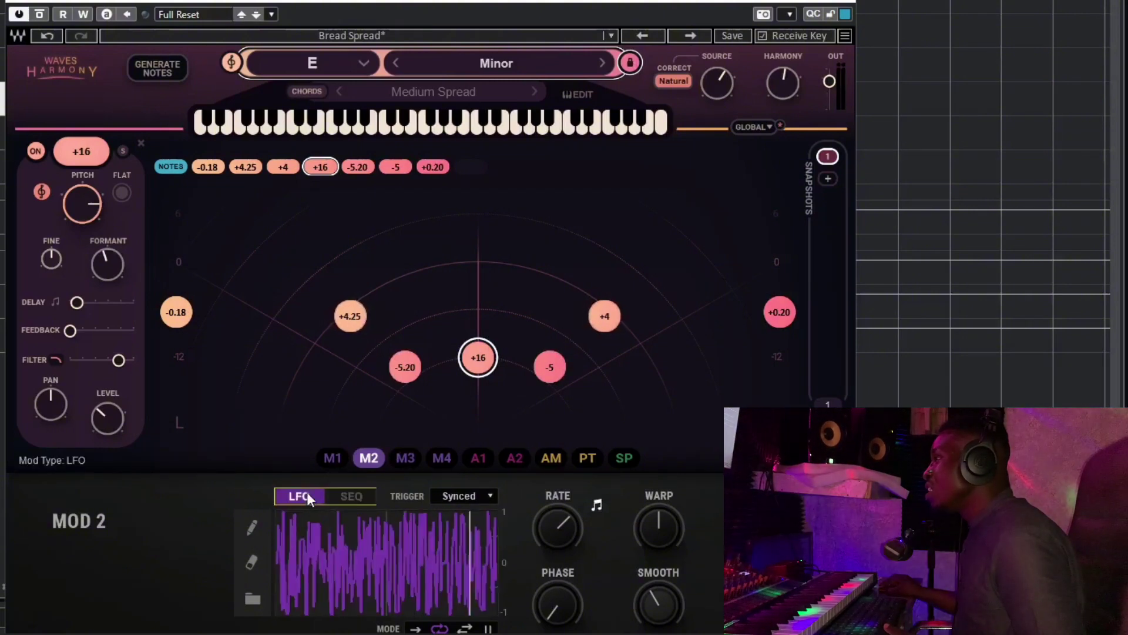
click(339, 494)
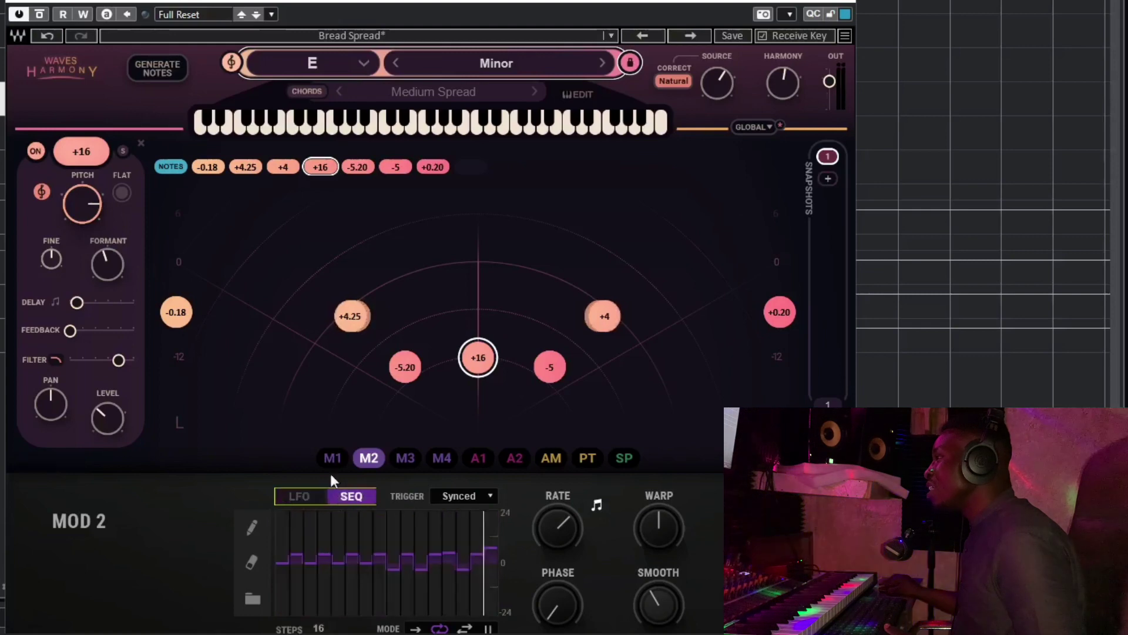
click(325, 464)
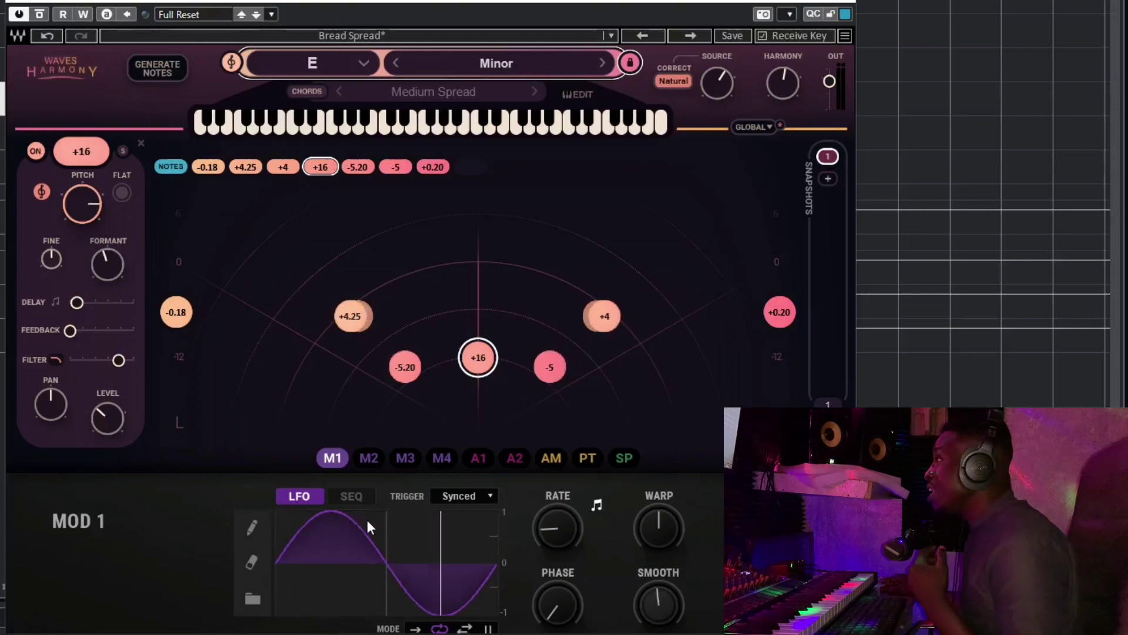
Step: Browse the Ensemble, Auto Harmony and Artists factory presets and load the Color Bass artist preset
click(392, 33)
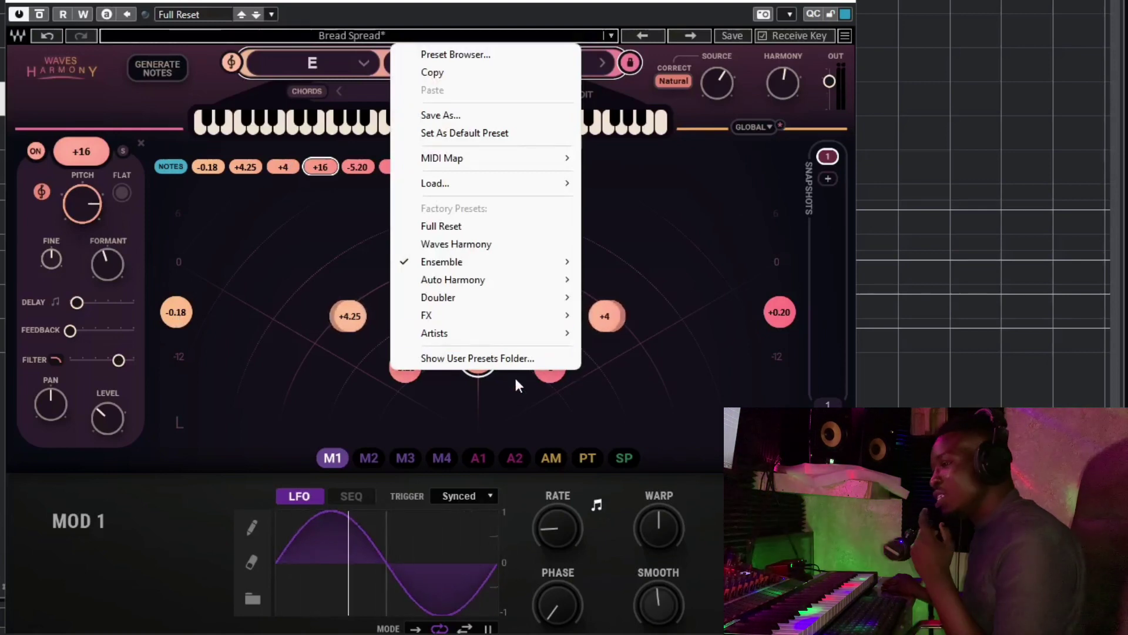
mouse_move(430, 266)
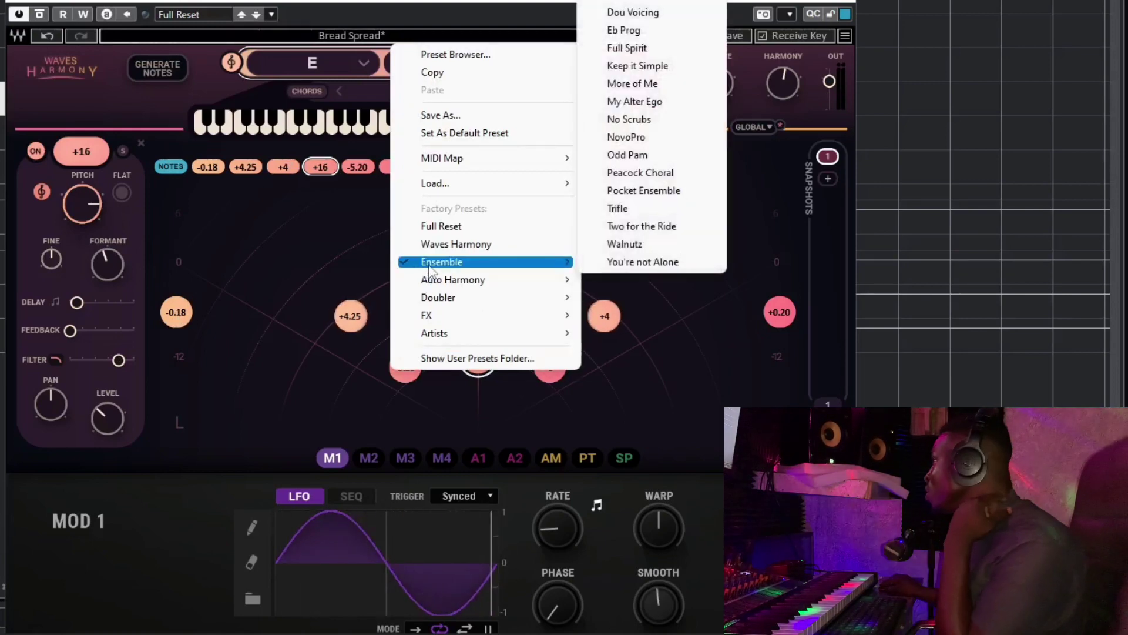
mouse_move(432, 286)
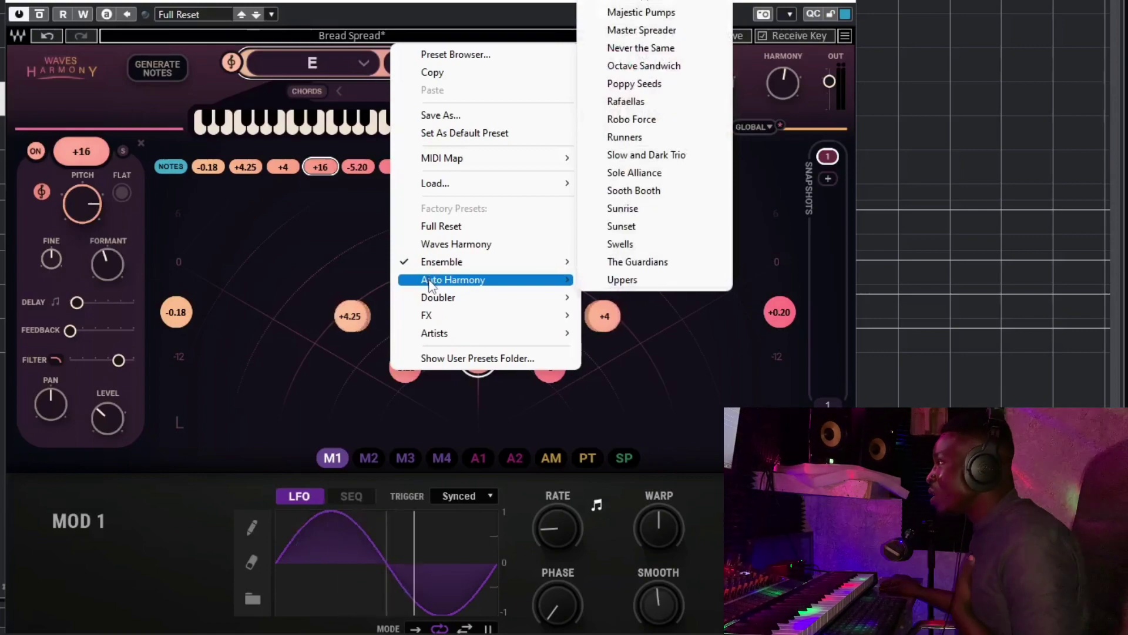
mouse_move(459, 337)
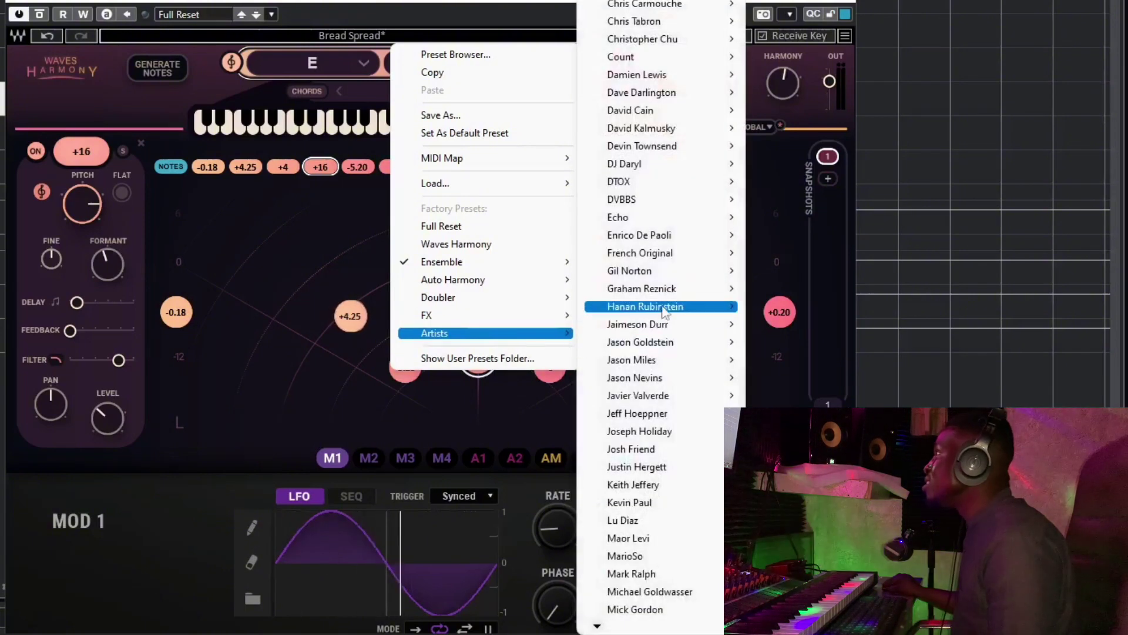
mouse_move(647, 21)
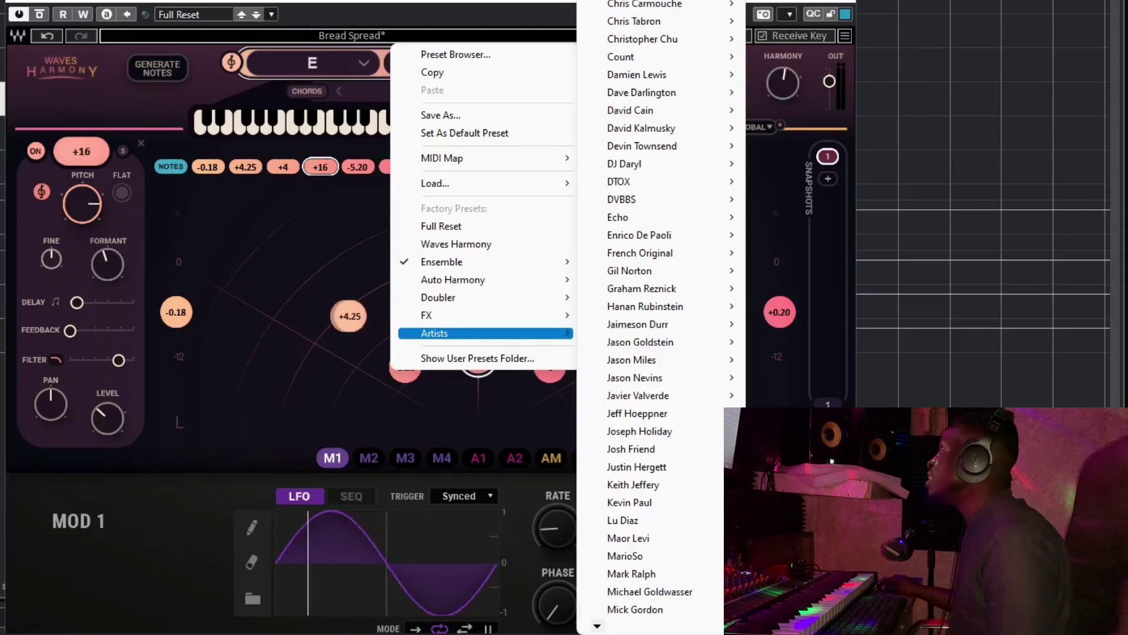
key(Return)
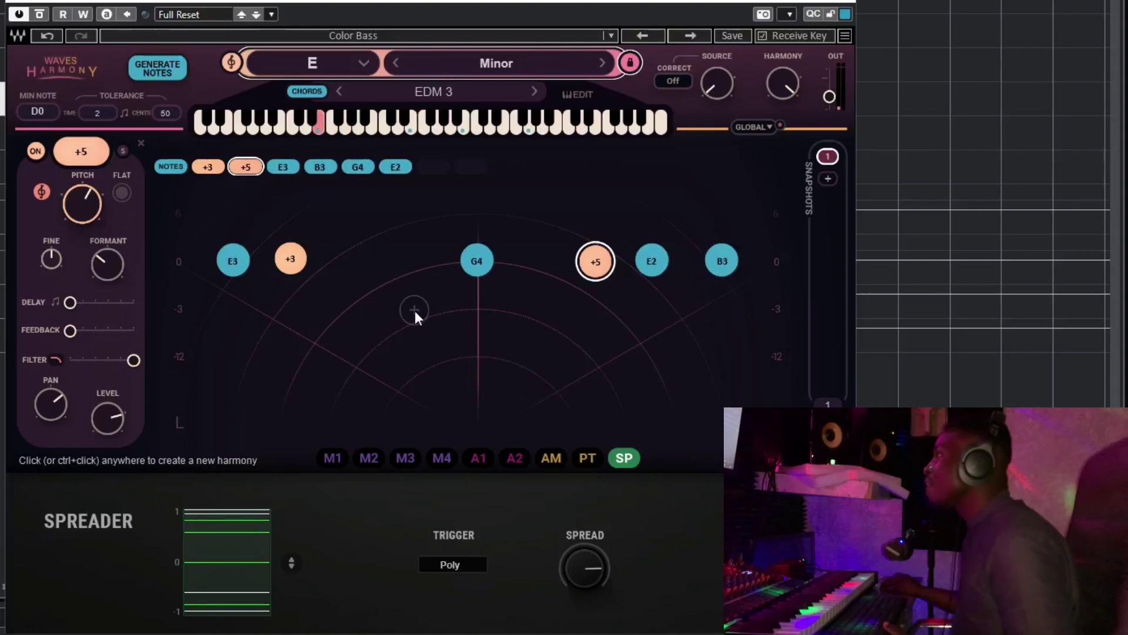
Step: Try the Hook Blend Support artist preset, and load the Lead Vocal Chorus Spread artist preset in its place
click(358, 38)
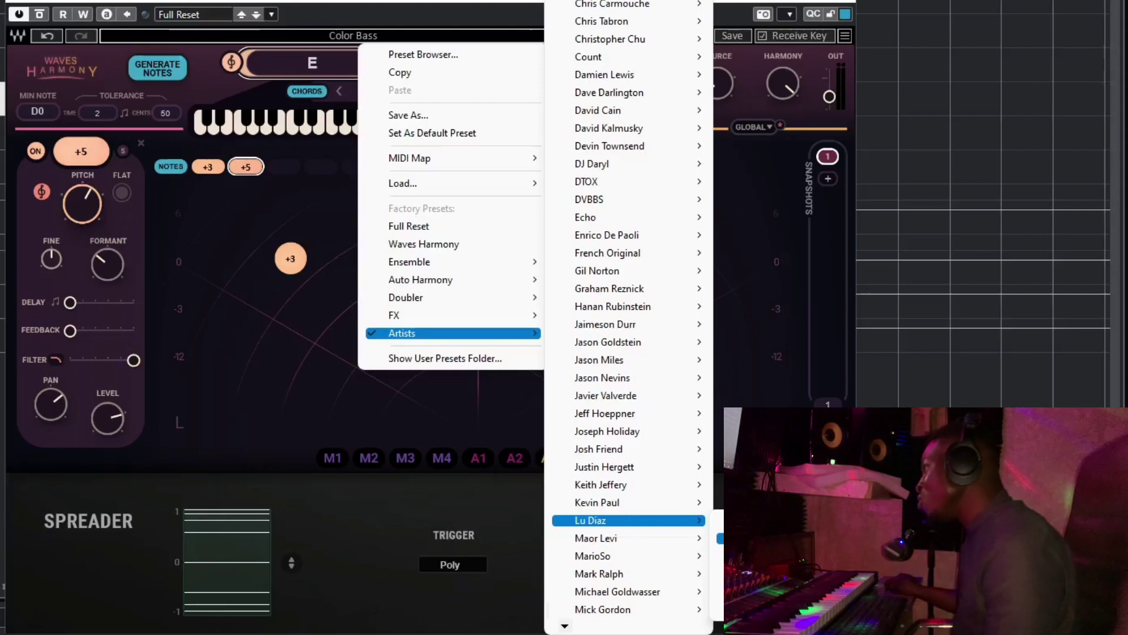
click(734, 537)
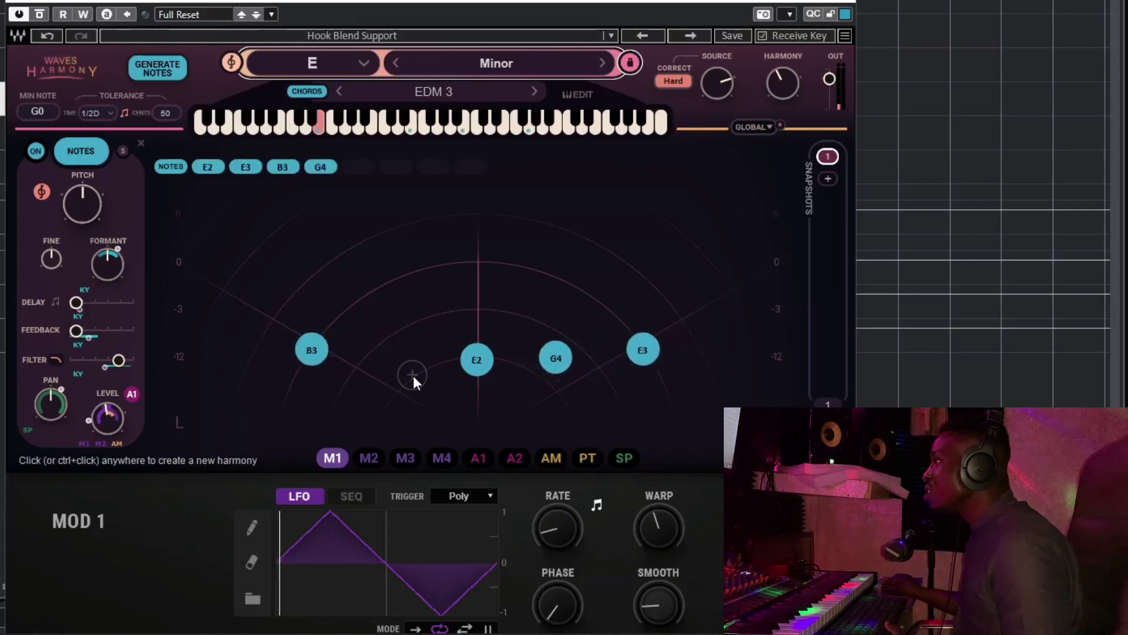
click(385, 38)
mouse_move(545, 340)
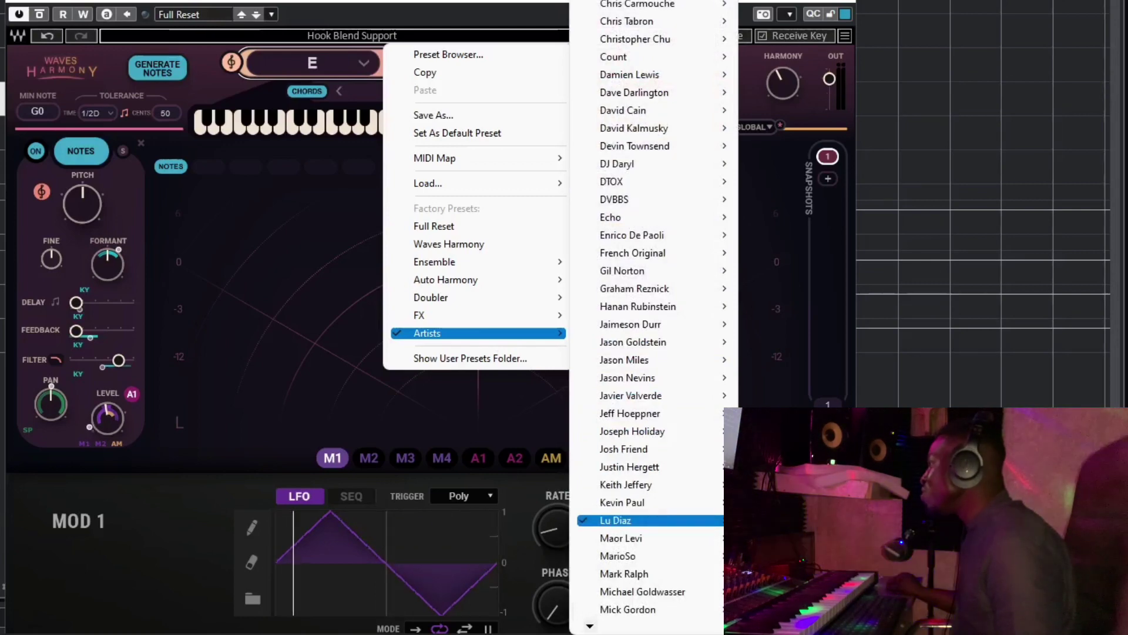
click(764, 521)
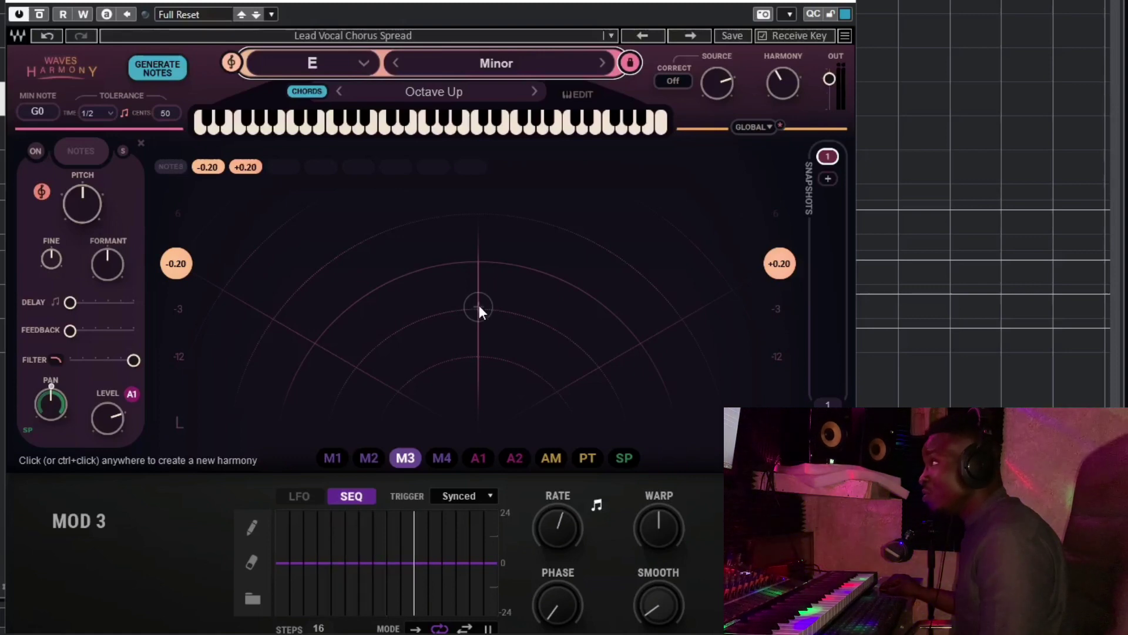
Step: Add two centre-panned harmony voices, a +7 at about 0 dB and a -2 at about 6.0 dB
click(477, 263)
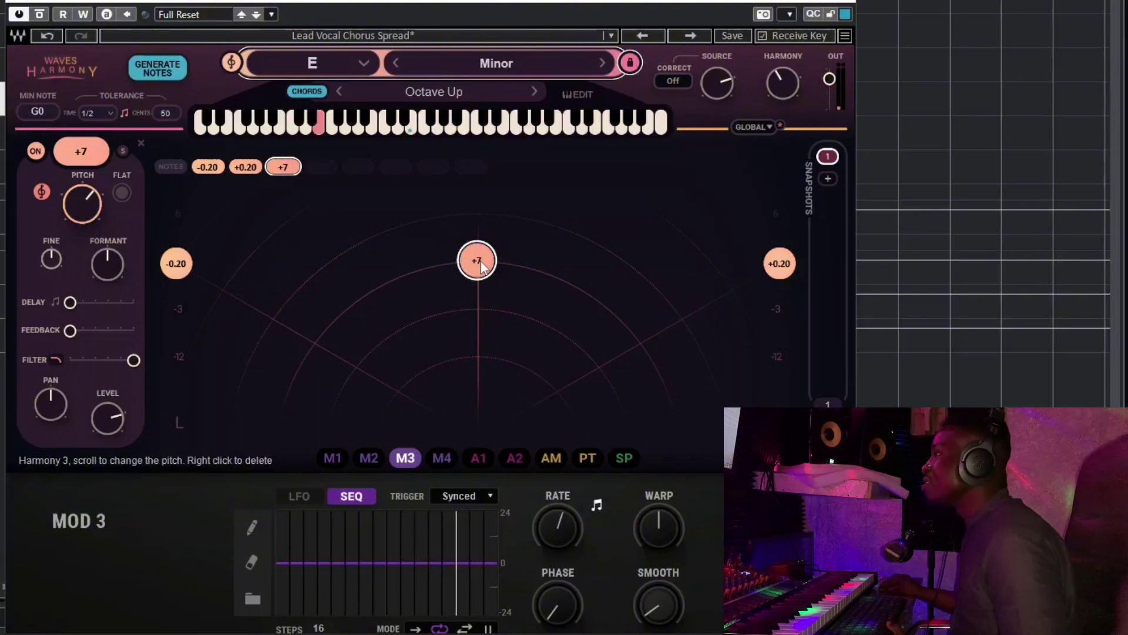
mouse_move(482, 268)
mouse_down()
mouse_move(479, 306)
mouse_move(484, 227)
mouse_move(471, 224)
mouse_move(481, 262)
mouse_up()
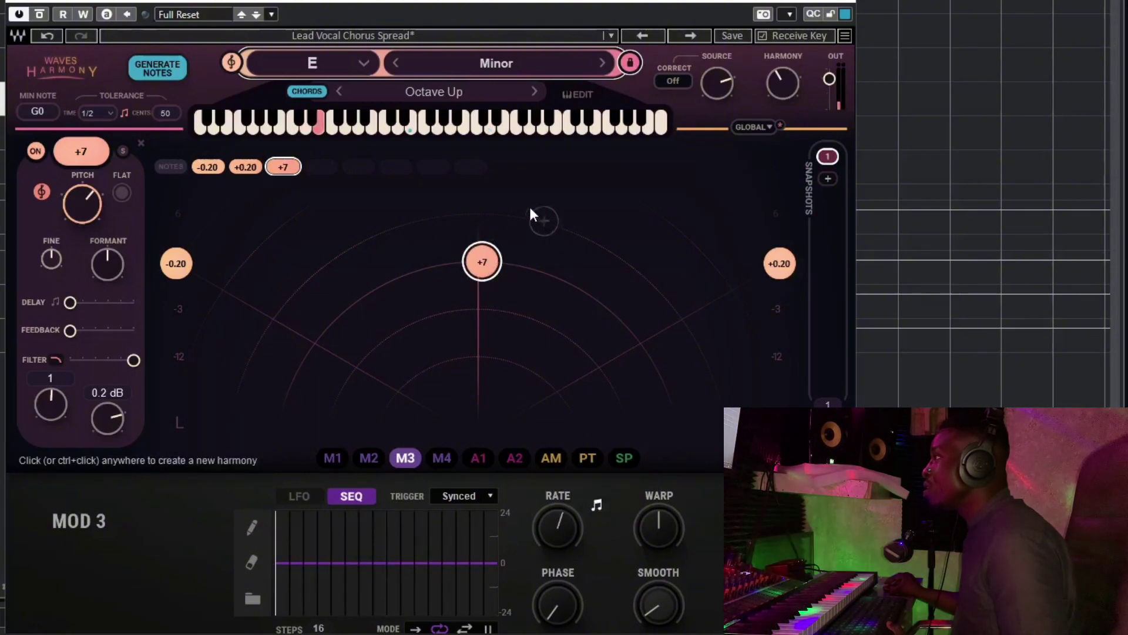
click(482, 228)
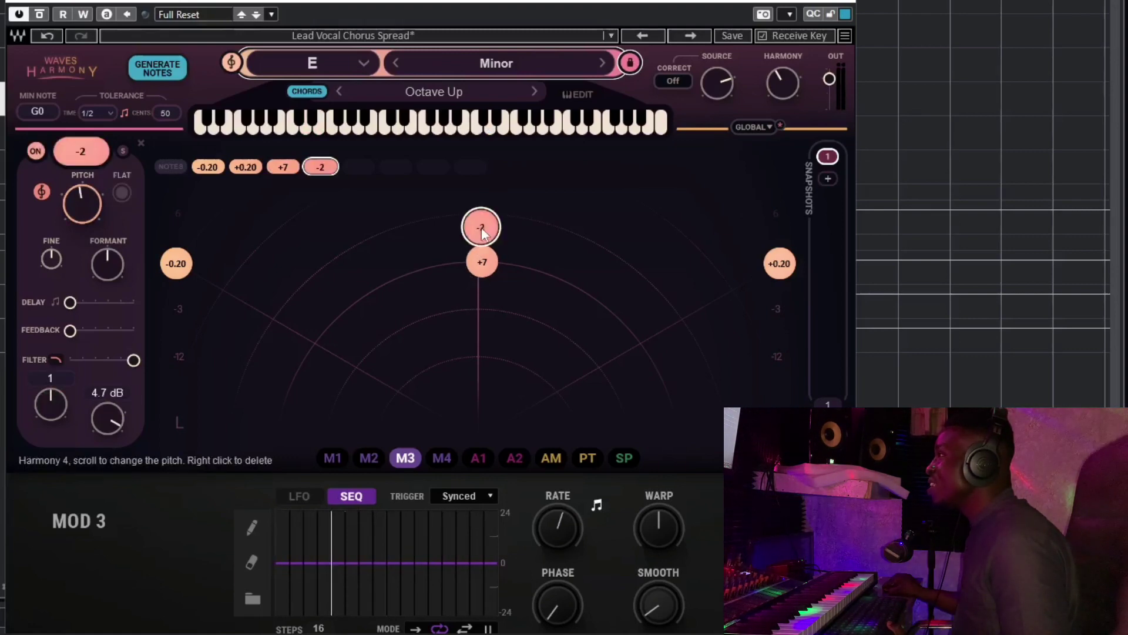
drag(482, 207, 480, 196)
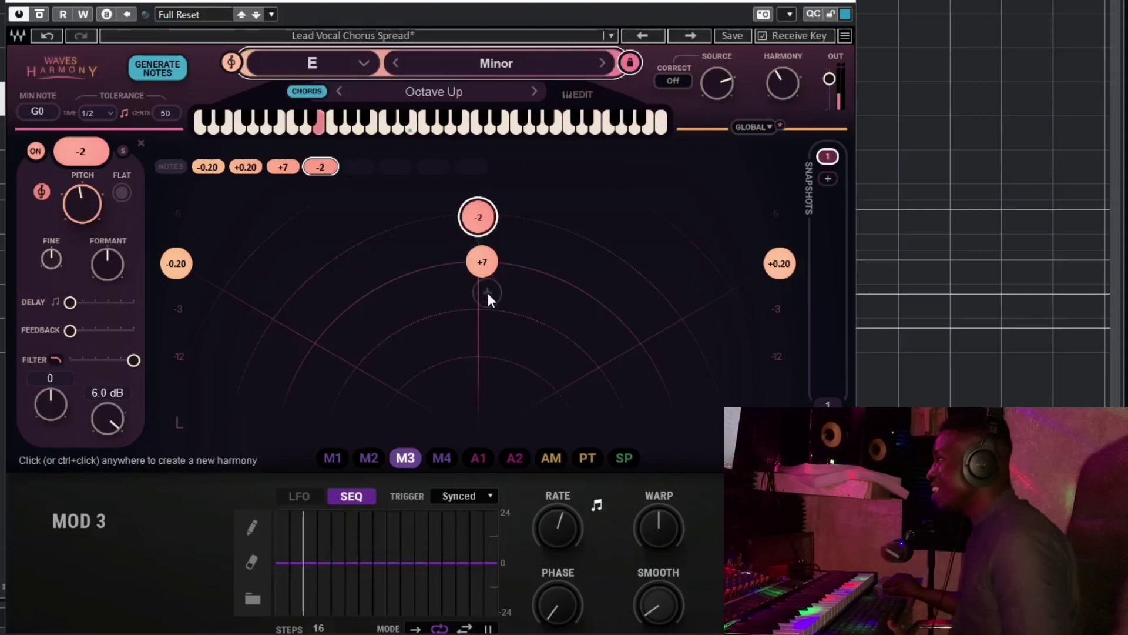
drag(482, 267, 479, 265)
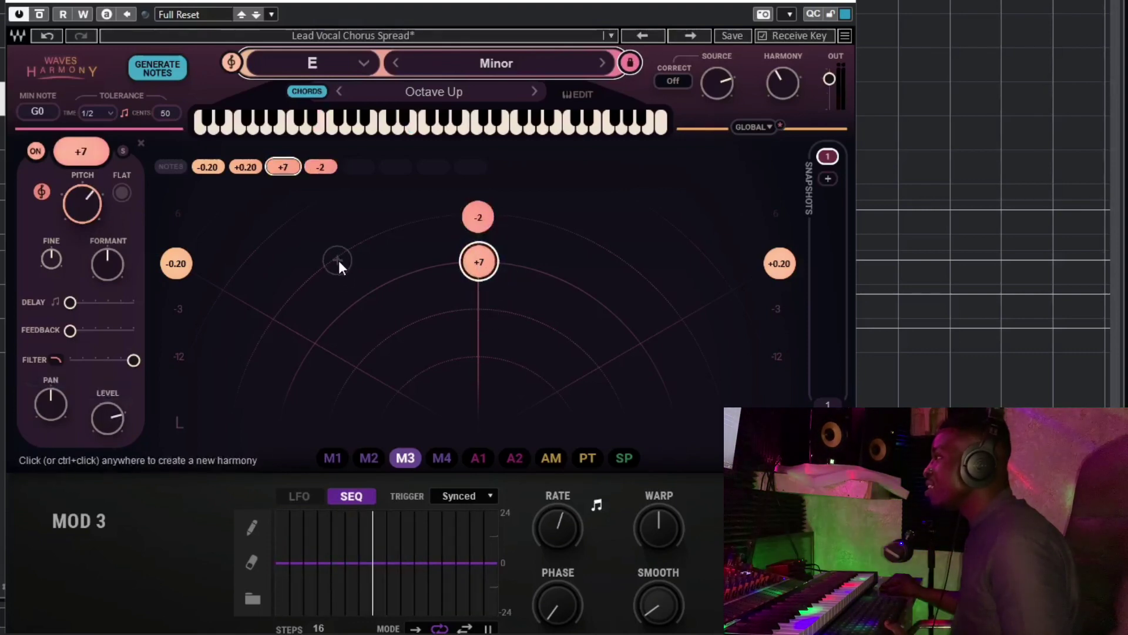
Step: Add four more harmony voices in mirrored pairs, +4 and -9 further out and +12 and -12 closer to the centre
click(339, 259)
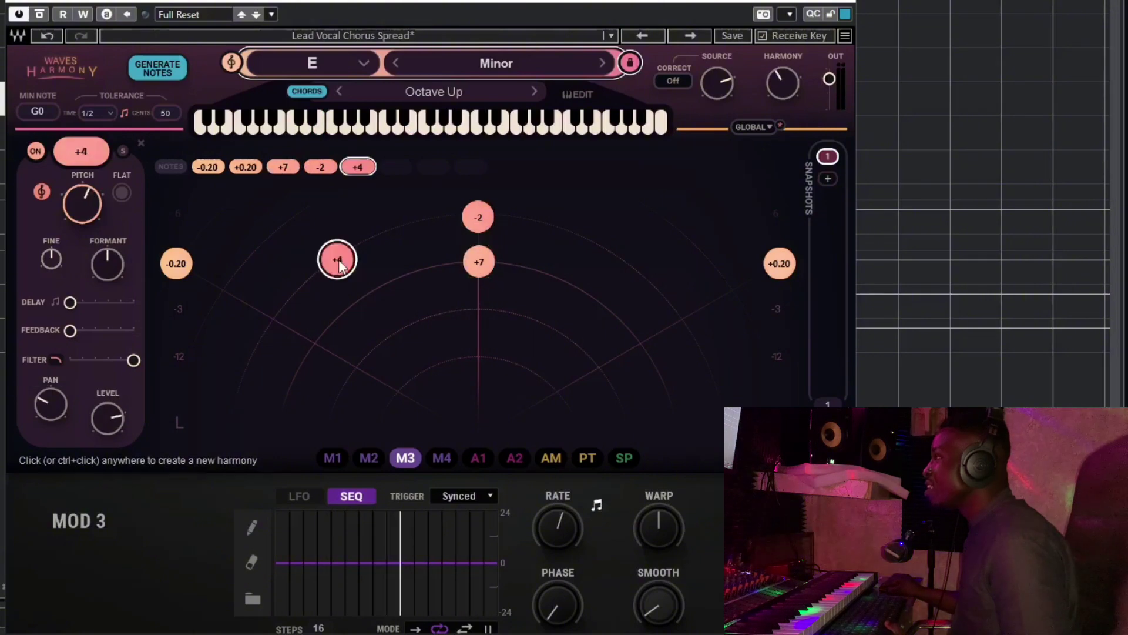
click(619, 257)
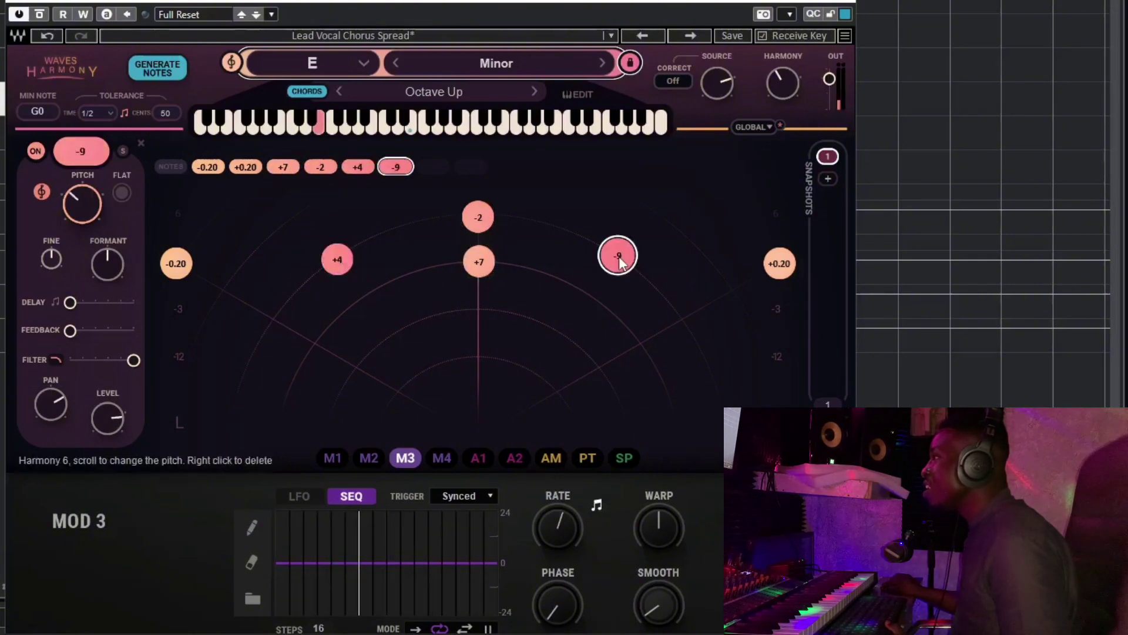
click(424, 322)
click(542, 319)
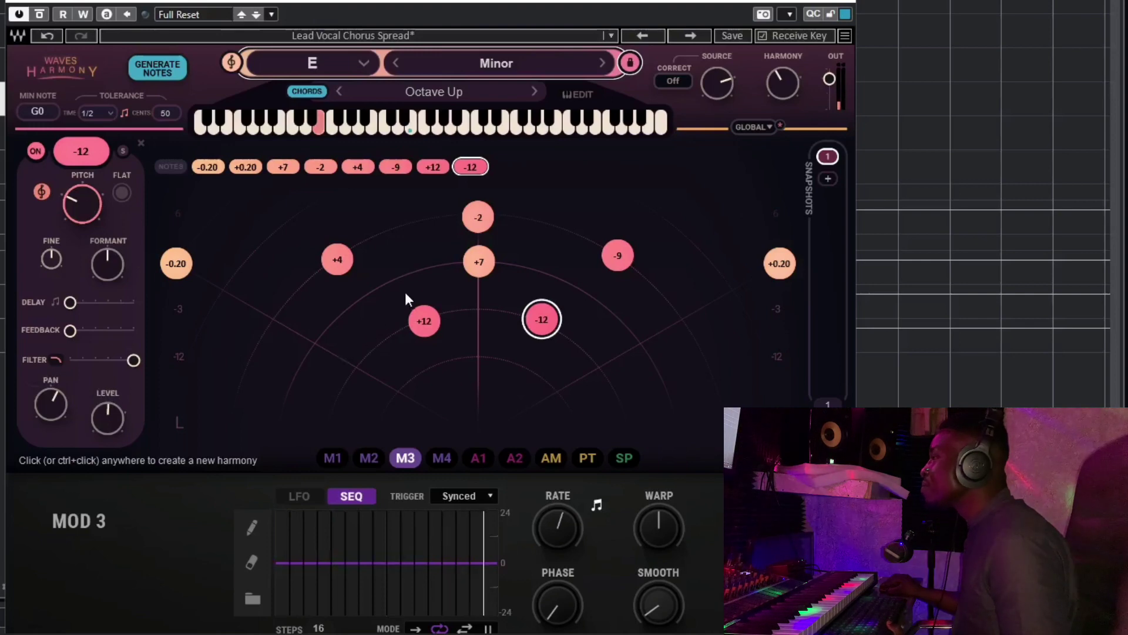
click(494, 388)
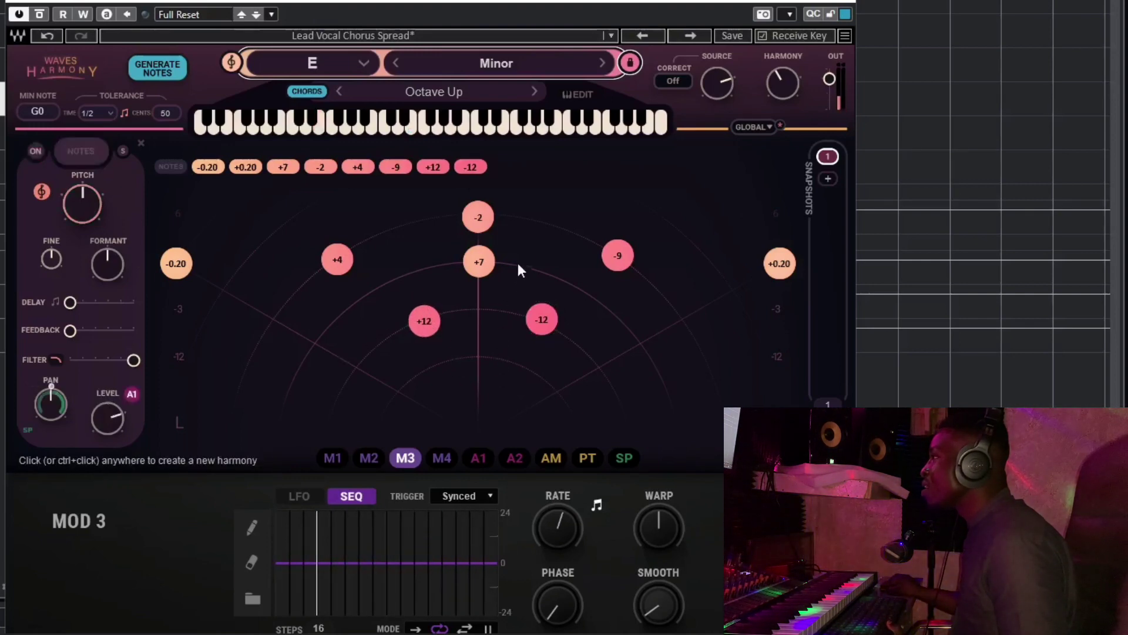
Step: Raise the +12 and -12 voices, with -12 at about pan 26 and 4.2 dB, and lower the +7 voice to about -7.1 dB
click(414, 321)
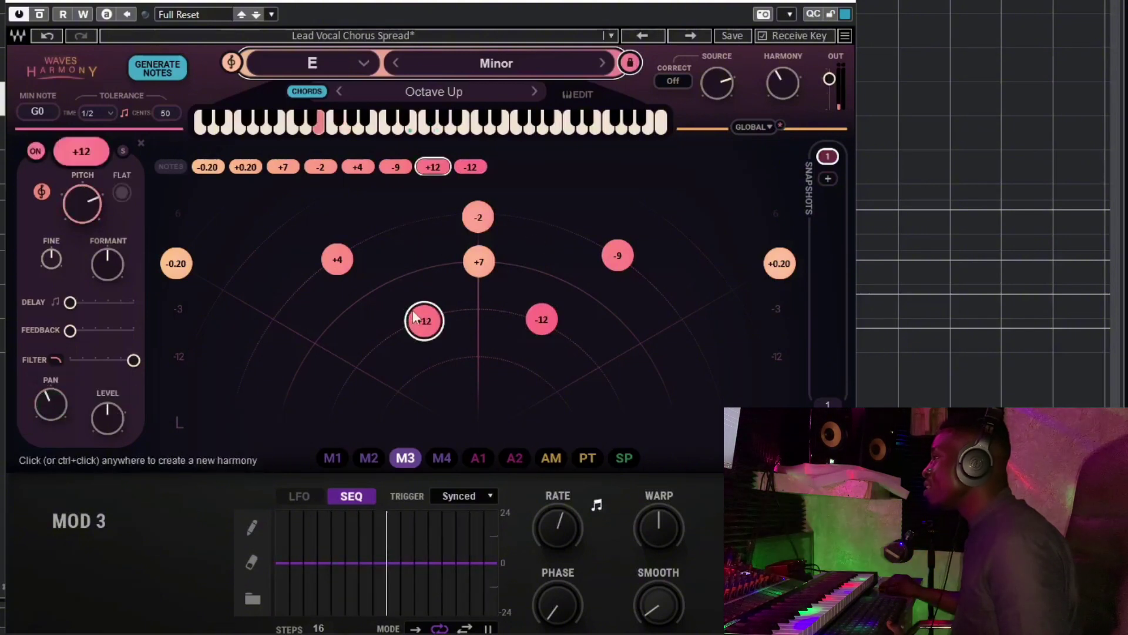
drag(423, 321, 401, 231)
drag(530, 321, 555, 231)
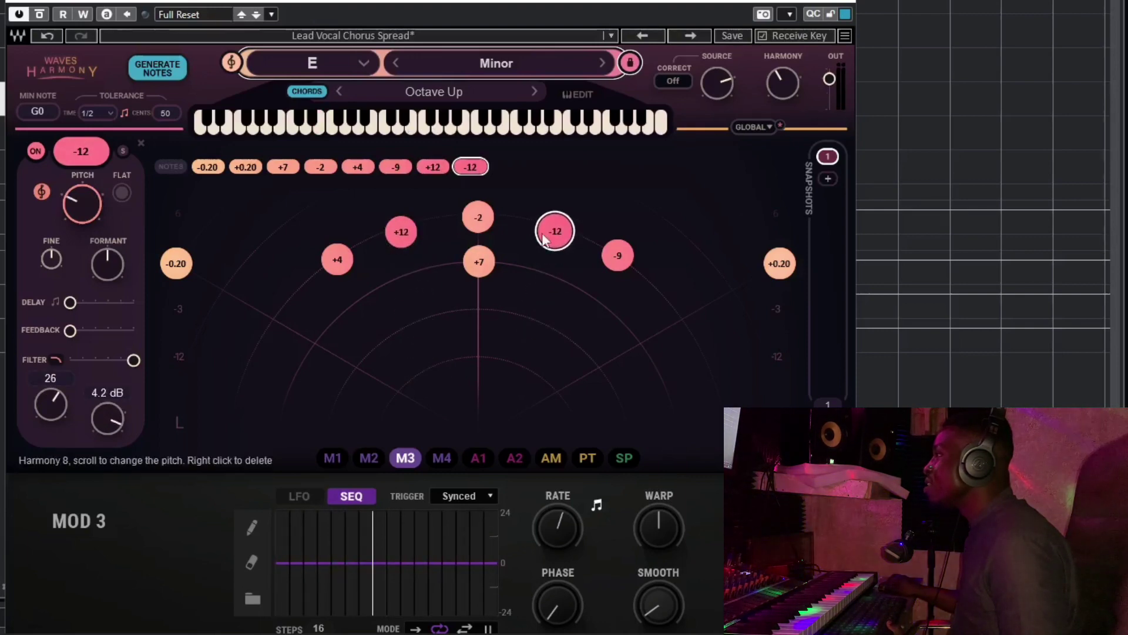
drag(478, 265, 477, 317)
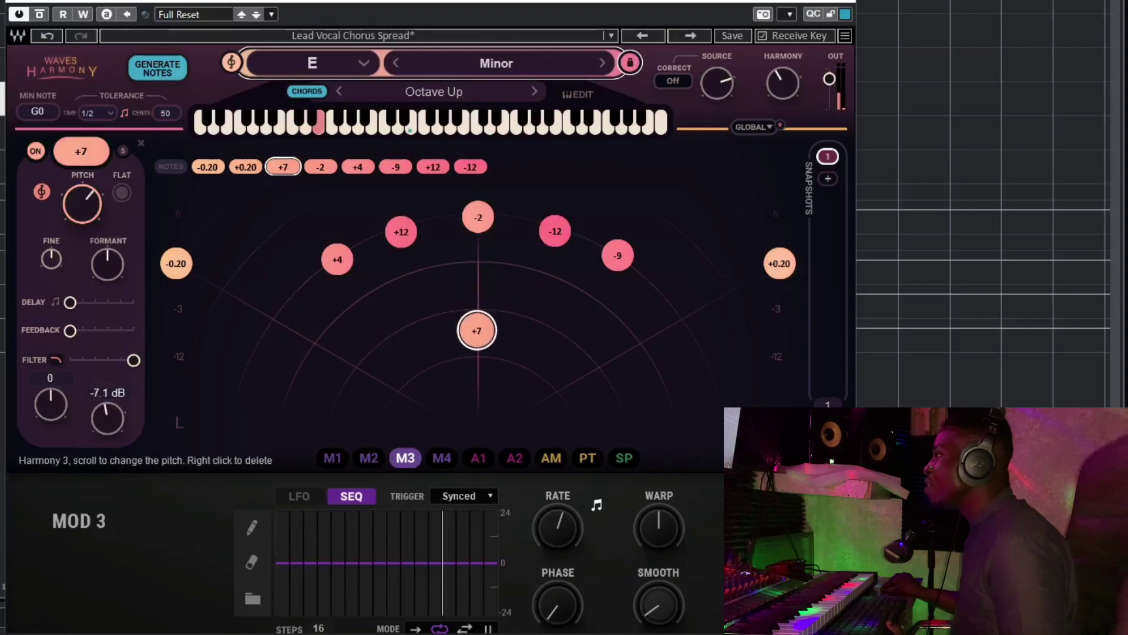
Step: Move the -2 voice lower and to the left, and pan +12 to about 26, -12 to about -14 and -9 to about 72
drag(486, 224, 411, 321)
drag(408, 244, 562, 313)
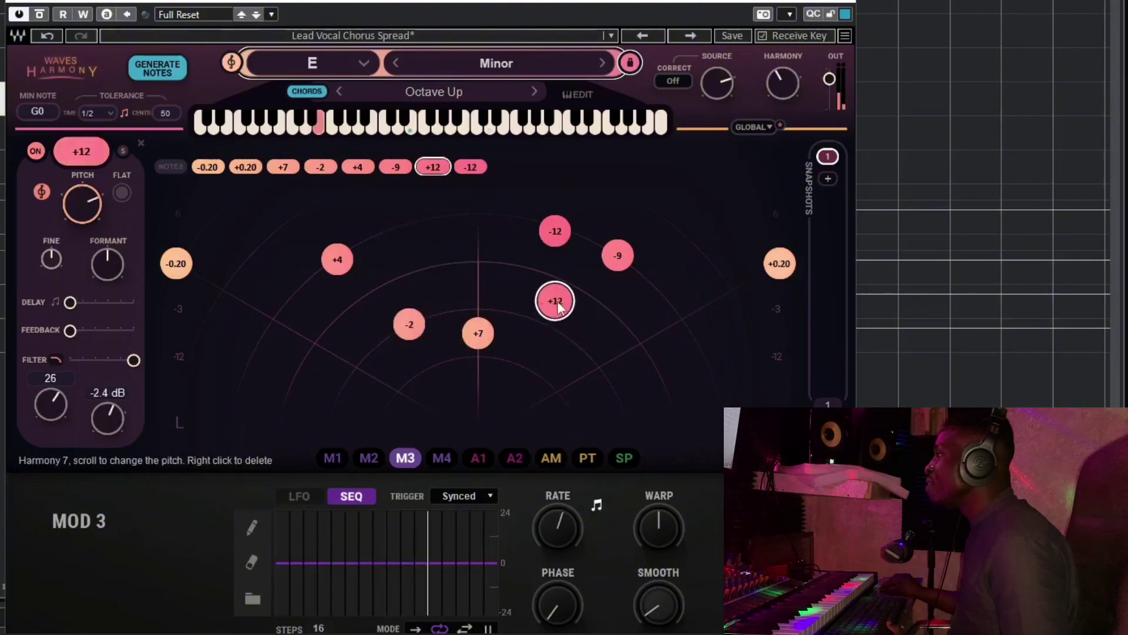
drag(422, 315, 447, 297)
drag(552, 235, 432, 235)
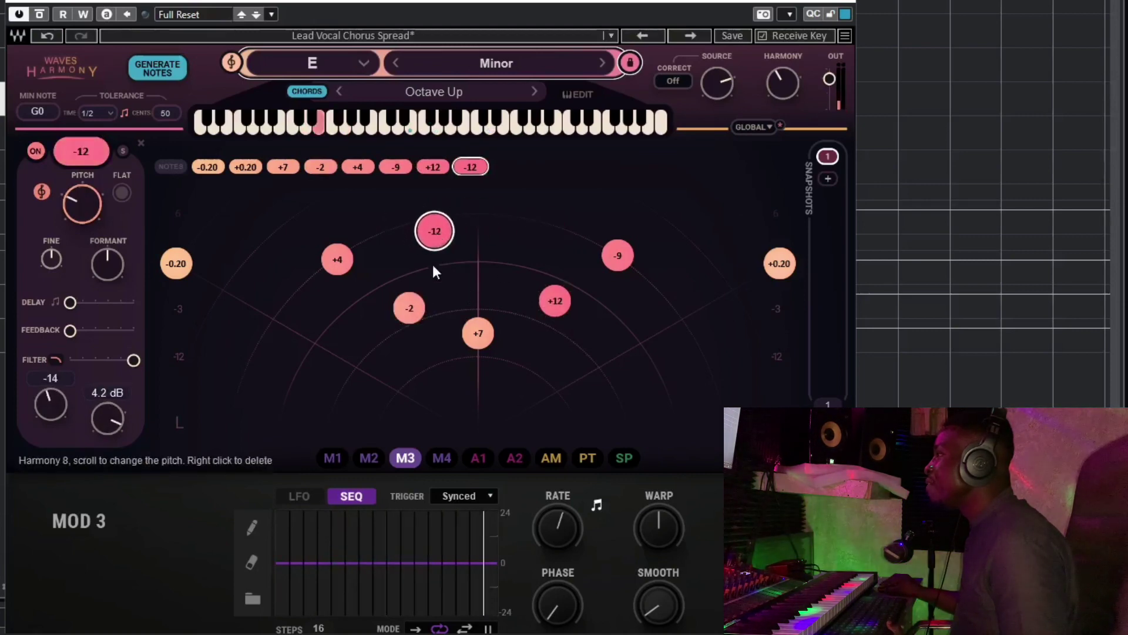
drag(616, 257, 695, 252)
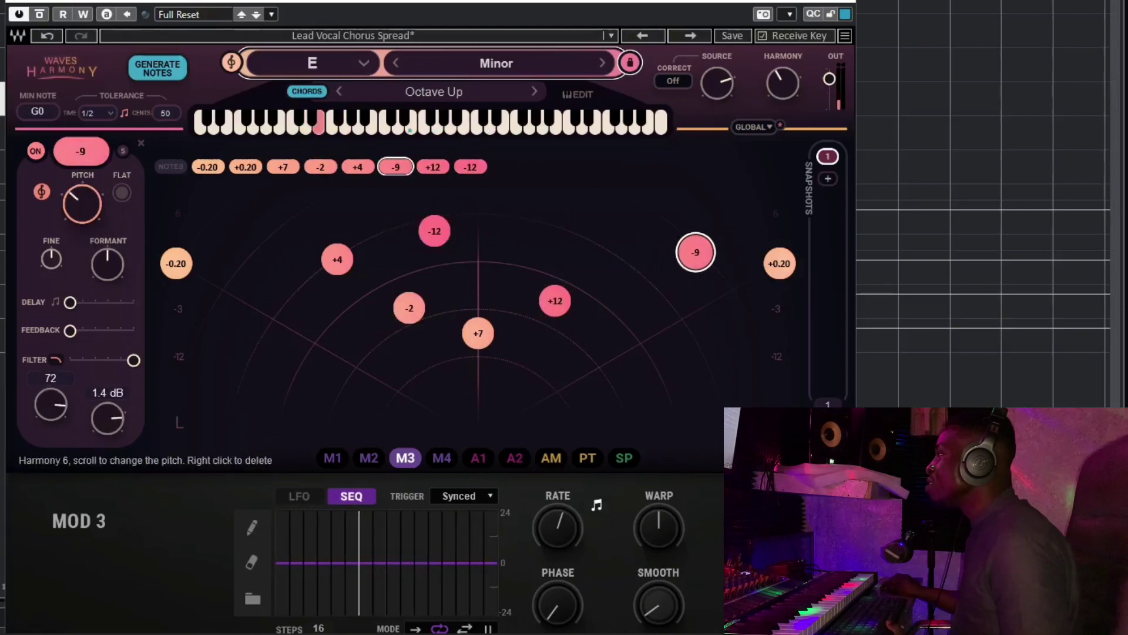
Step: Pan the +4 voice to about -77 at -0.8 dB, set its pitch to +9, and change the -2 voice's pitch to -7
drag(337, 258, 252, 283)
scroll(252, 283, up, 4)
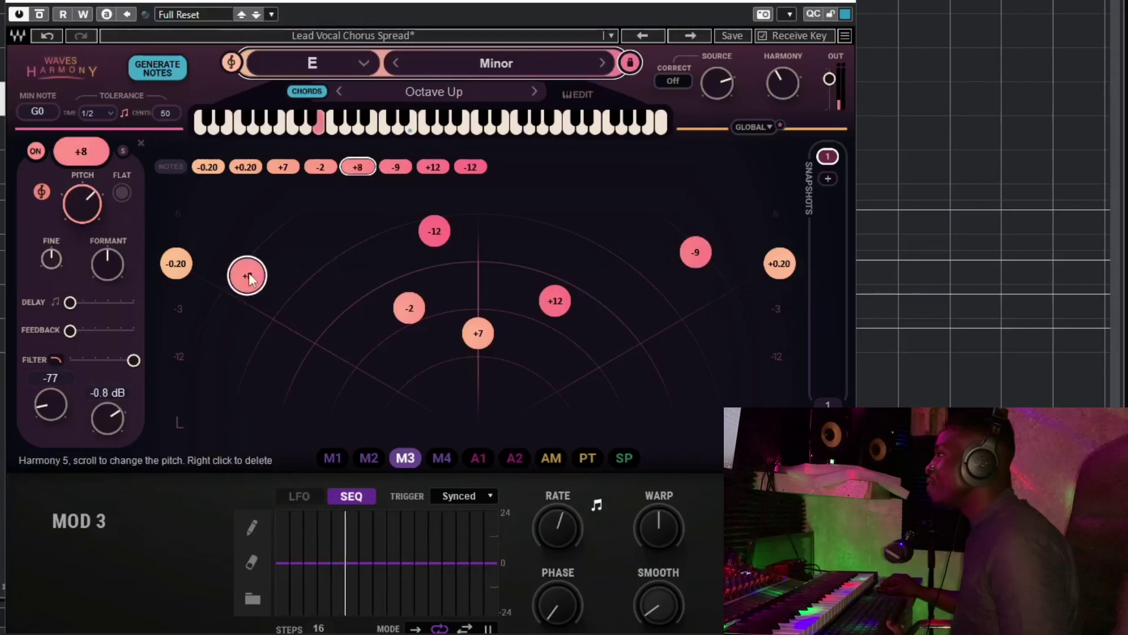
scroll(252, 283, up, 1)
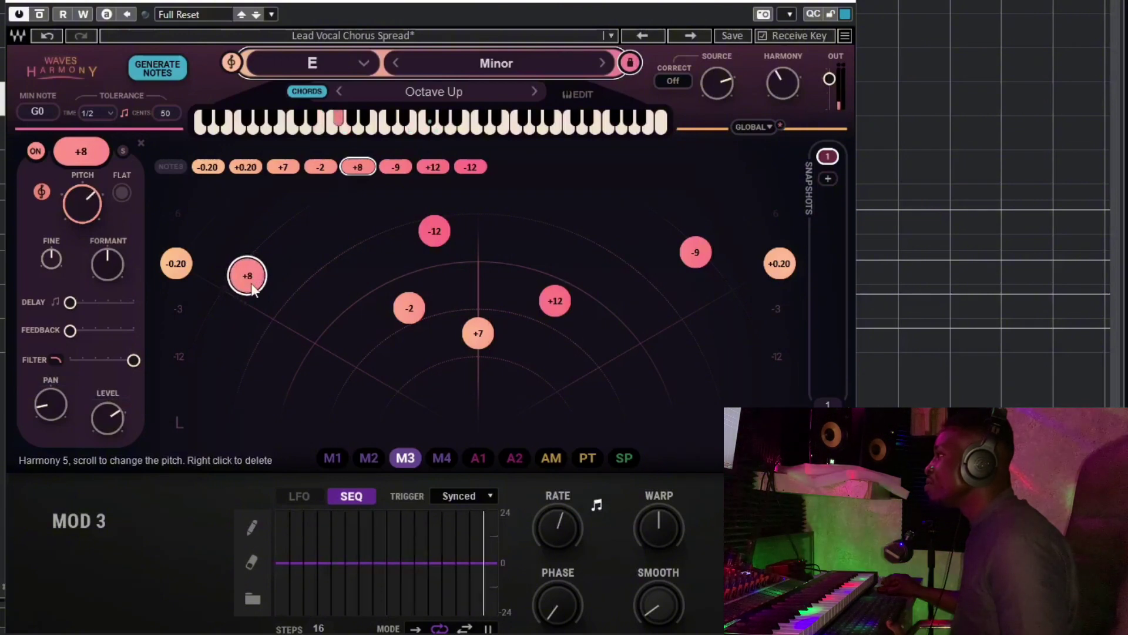
scroll(410, 317, down, 1)
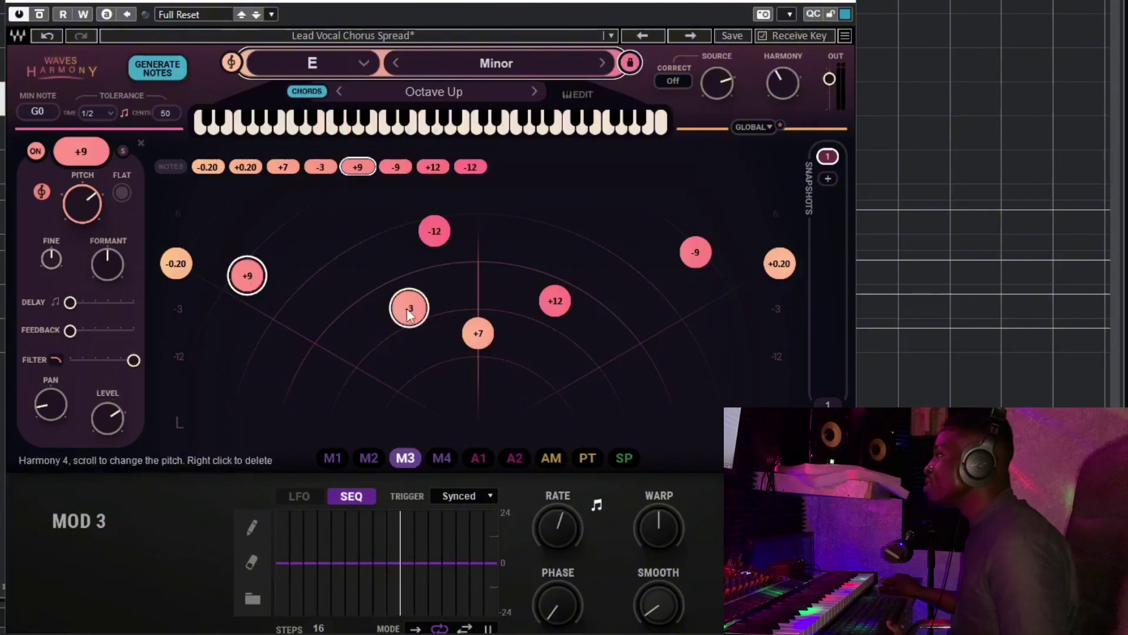
scroll(410, 318, up, 2)
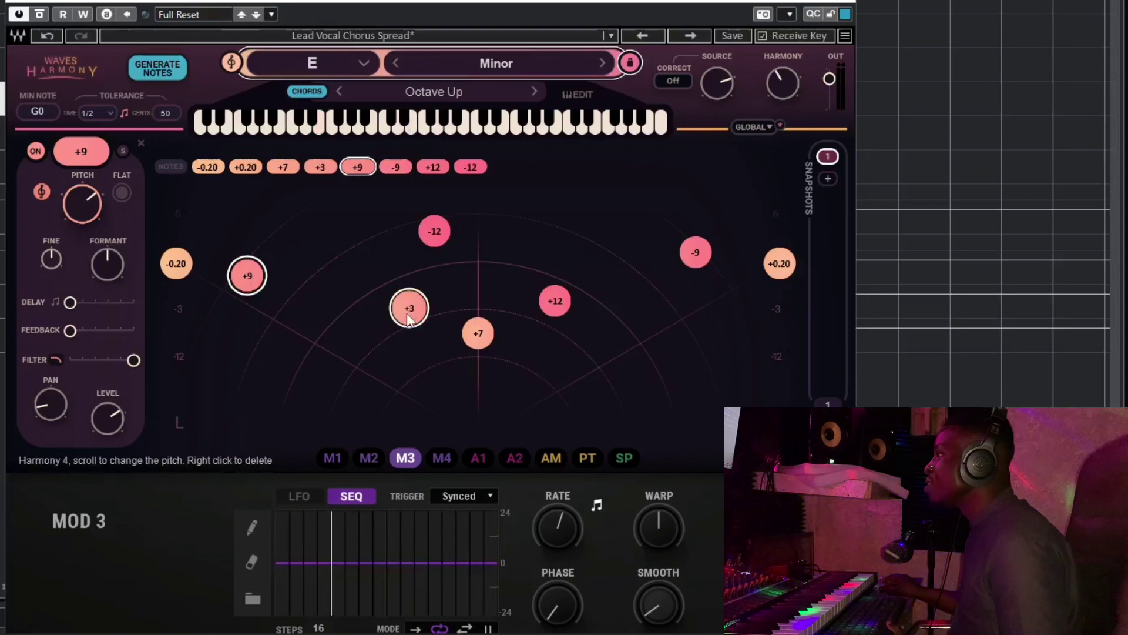
scroll(410, 315, down, 8)
Step: Pan the -7 voice further left, place +12 at about pan 30 and -0.5 dB, and centre the -12 voice
drag(410, 311, 368, 294)
drag(555, 300, 569, 271)
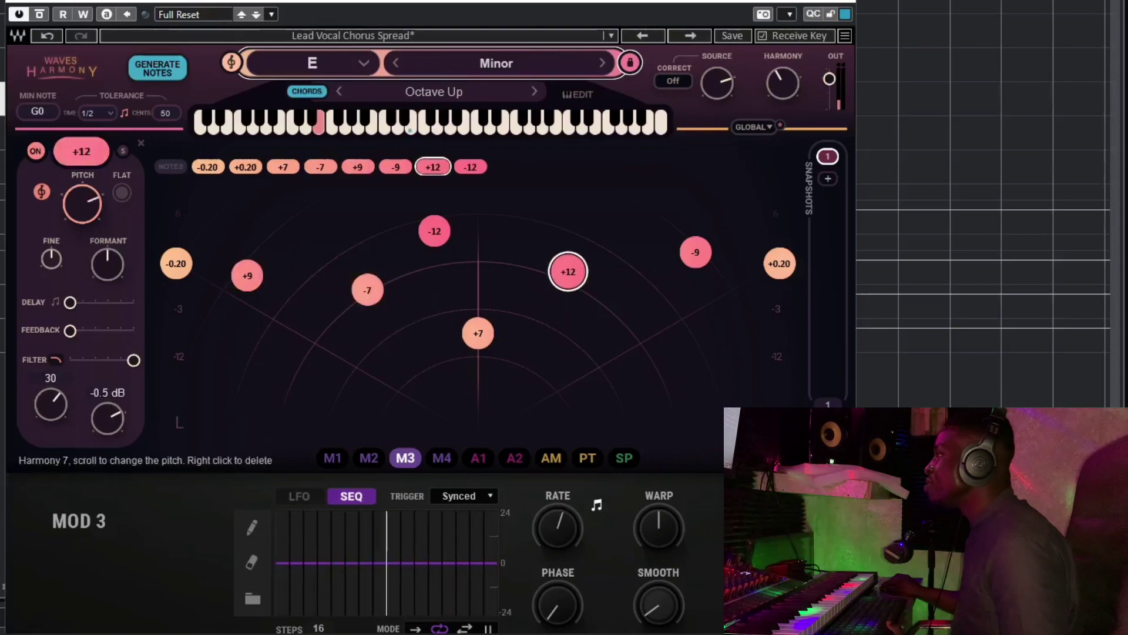
drag(442, 230, 488, 230)
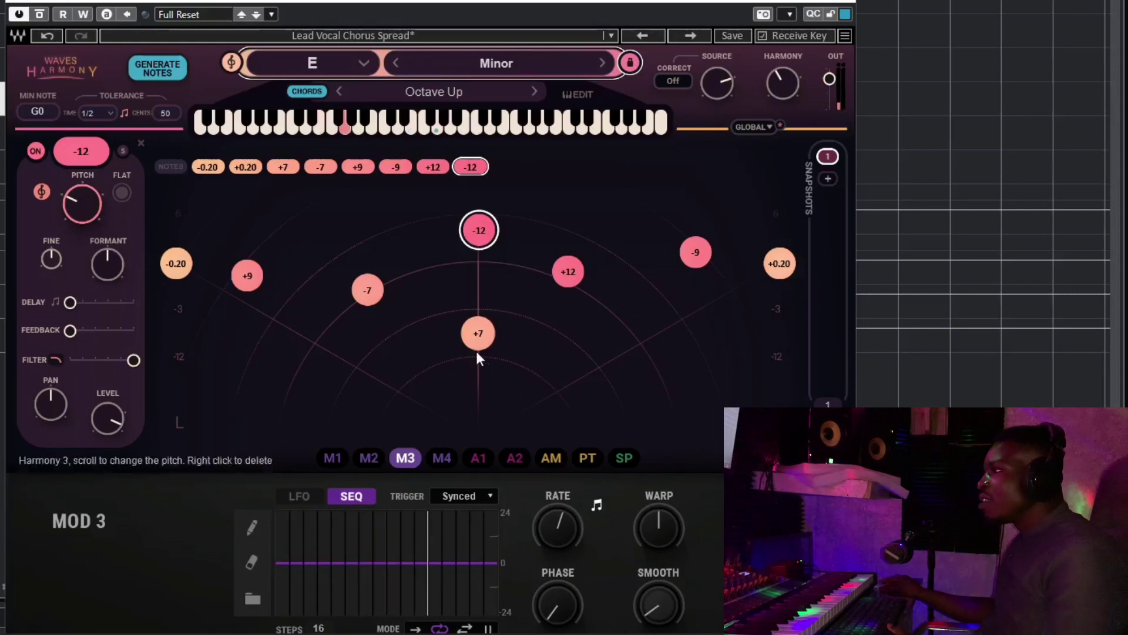
Step: Switch the MOD 3 modulator to LFO mode and display the MOD 1 modulator
click(303, 495)
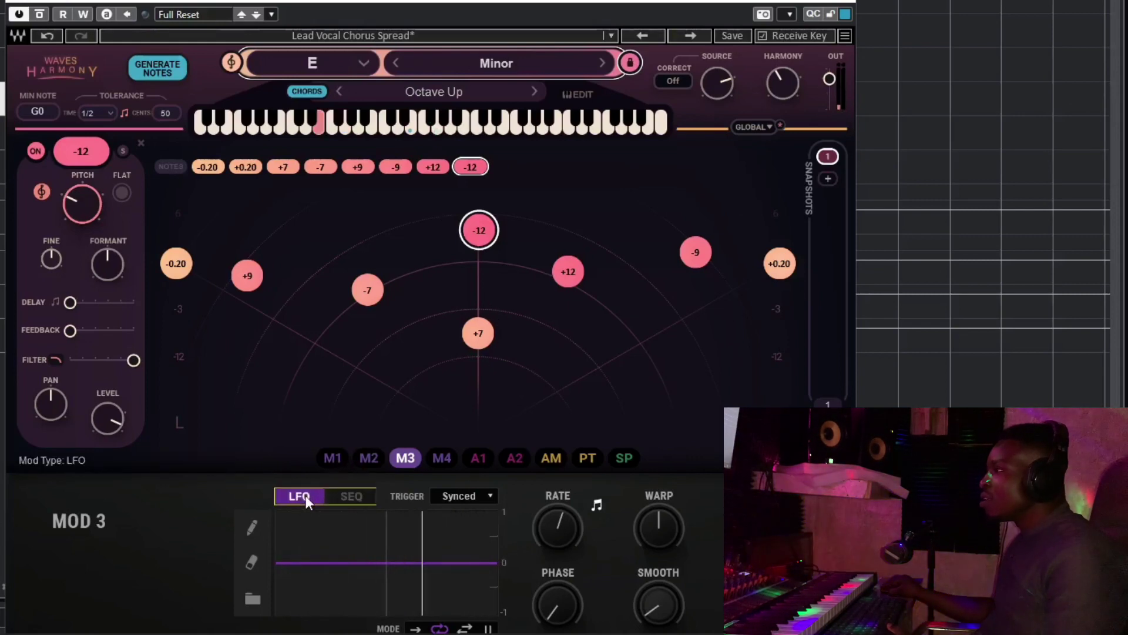
click(330, 460)
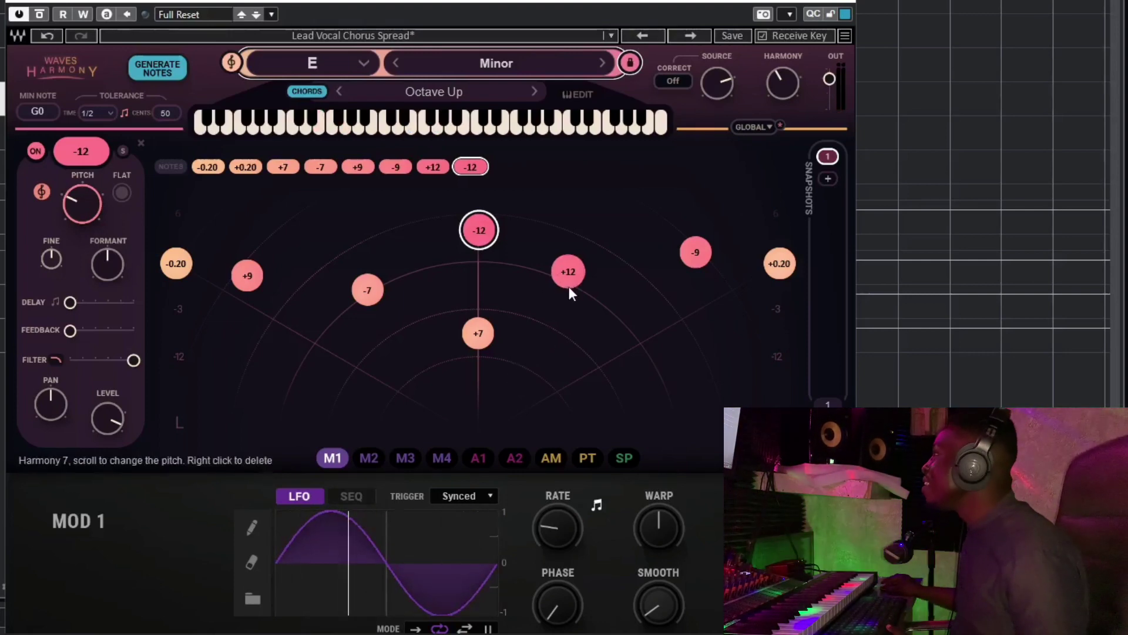
Step: Browse the Chords and Harmonies lists of the chord map without choosing another map
click(502, 90)
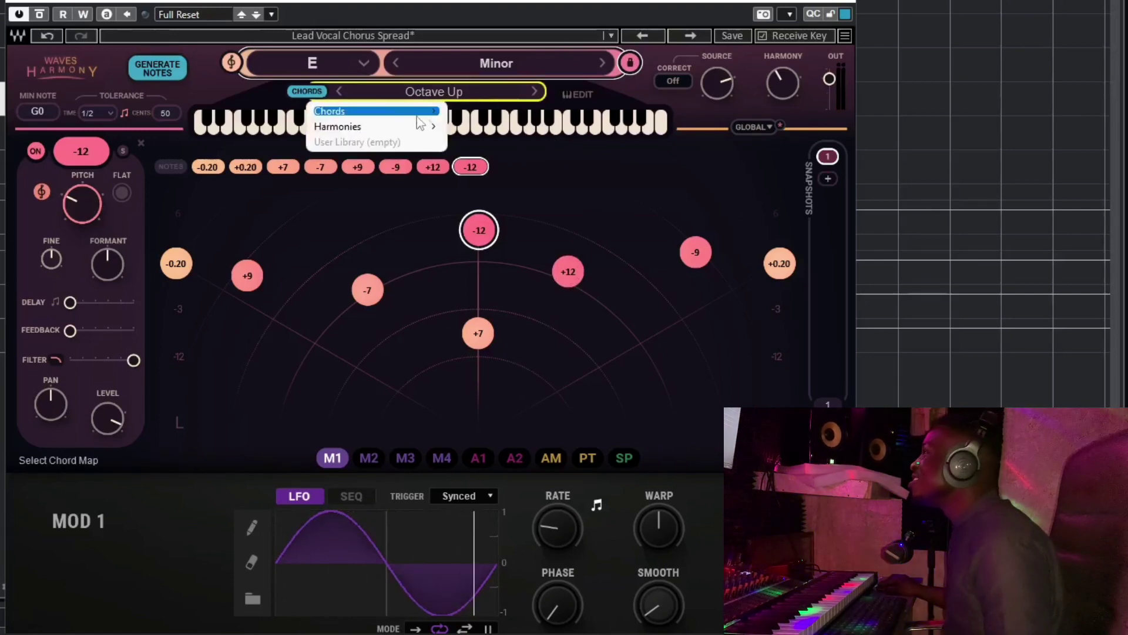
mouse_move(412, 126)
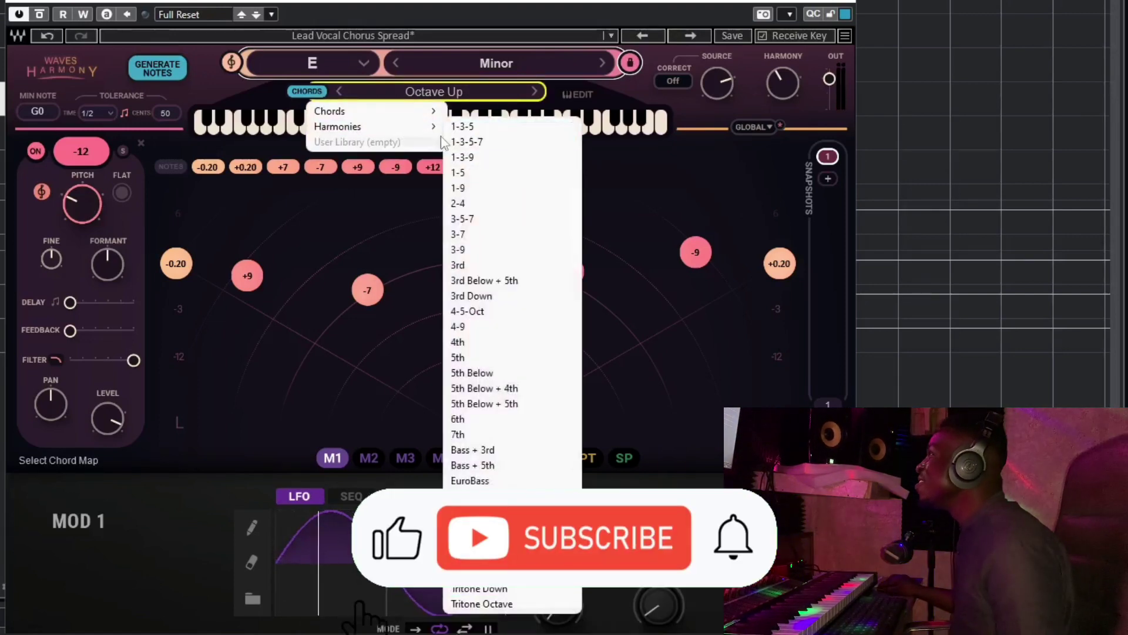
click(467, 141)
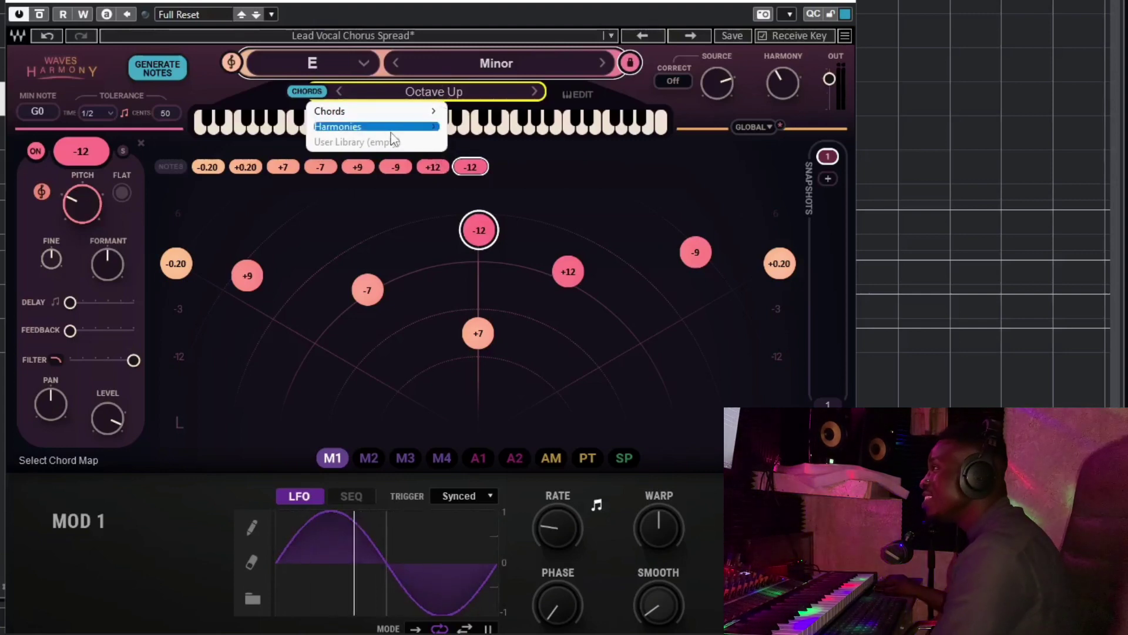
click(469, 3)
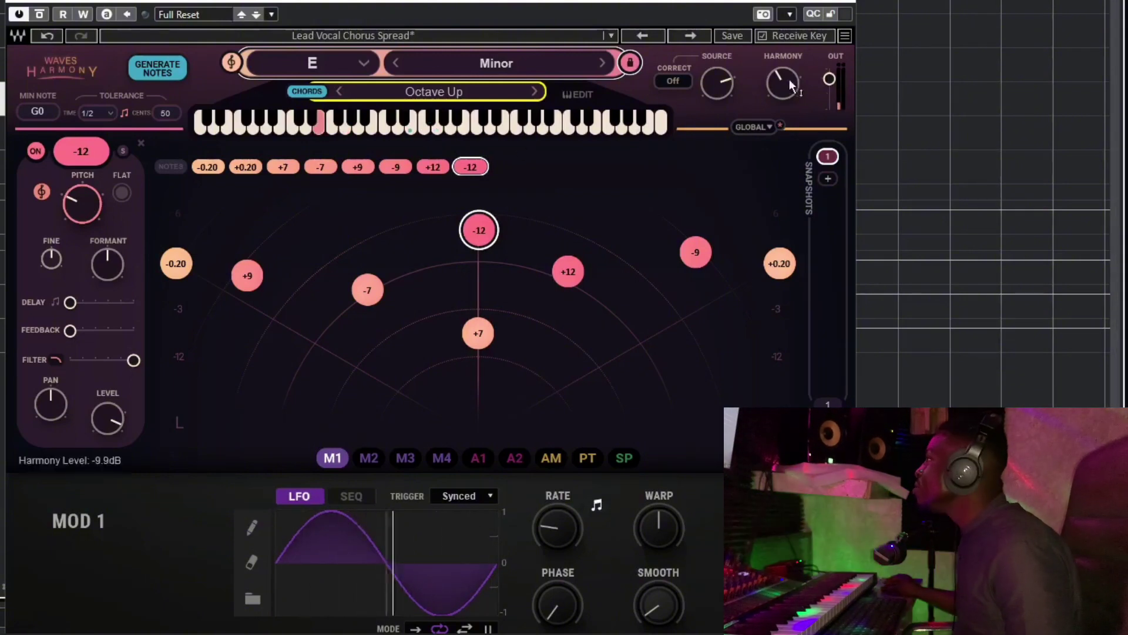
Step: Close the Waves Harmony window and open the AVOX CHOIR insert on the VOCALS (D) track with playback stopped
click(850, 3)
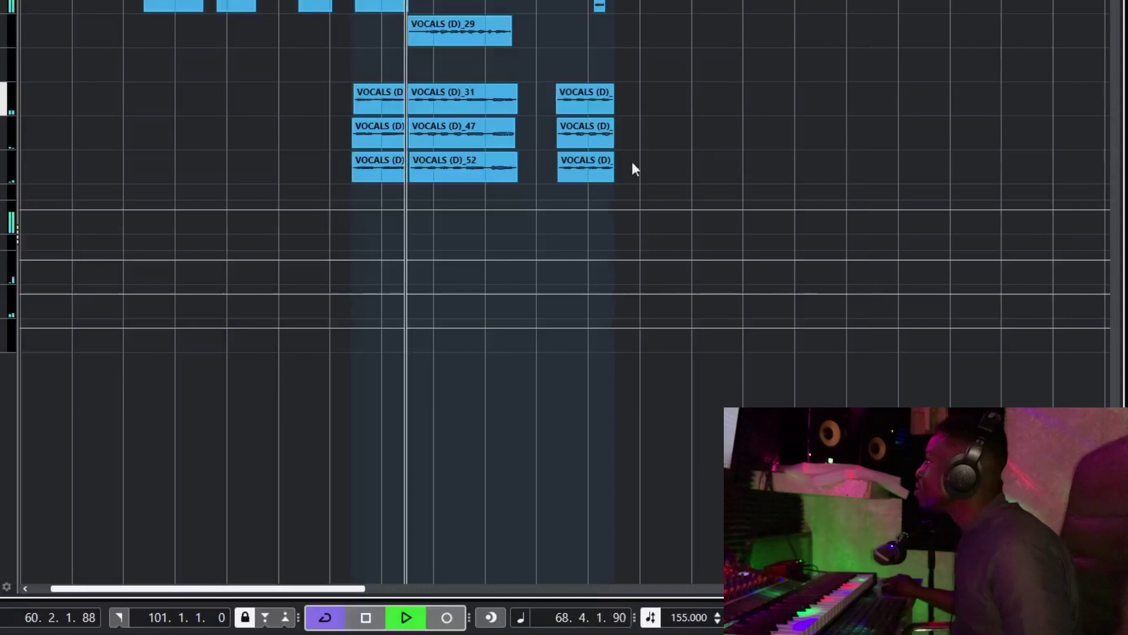
click(392, 181)
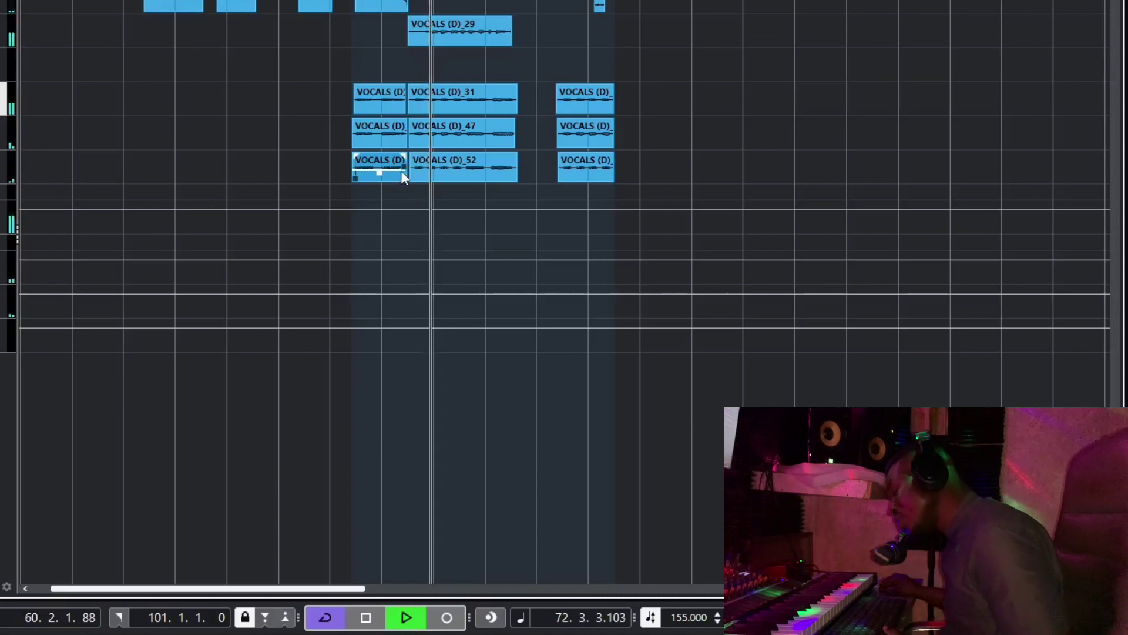
key(space)
click(421, 167)
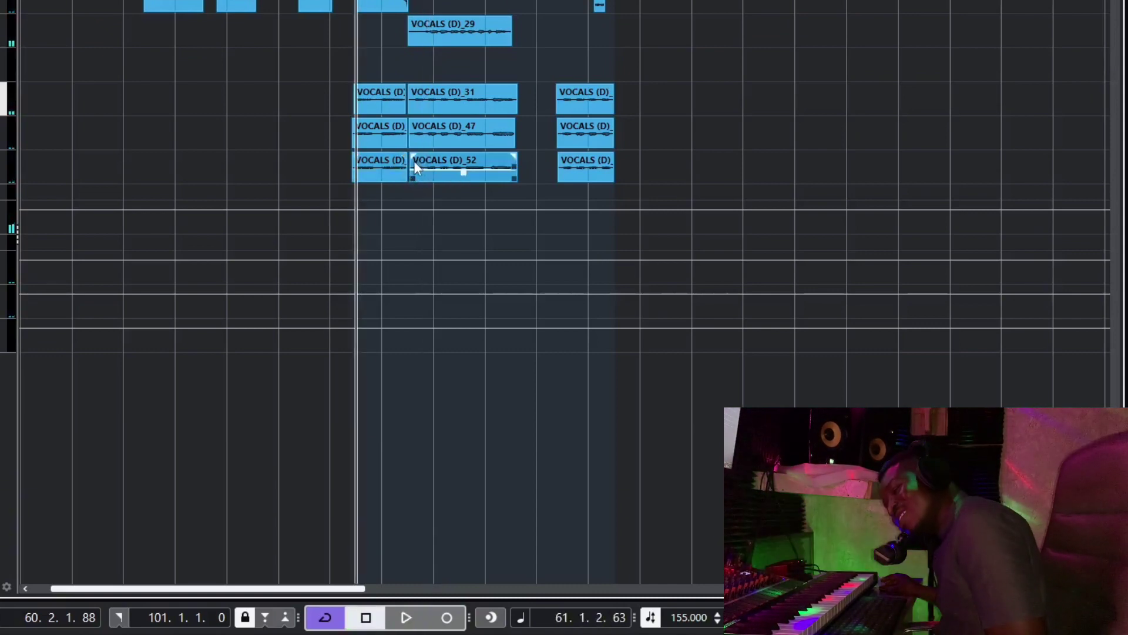
click(332, 225)
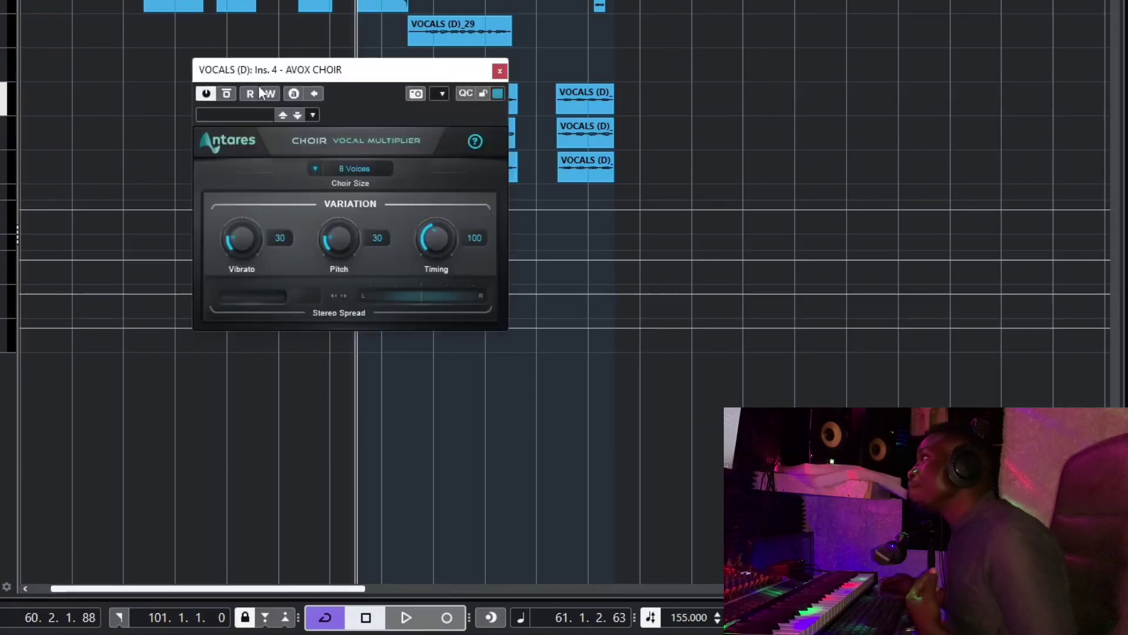
Step: Check the available Choir Size options in AVOX CHOIR and keep 8 Voices
click(341, 170)
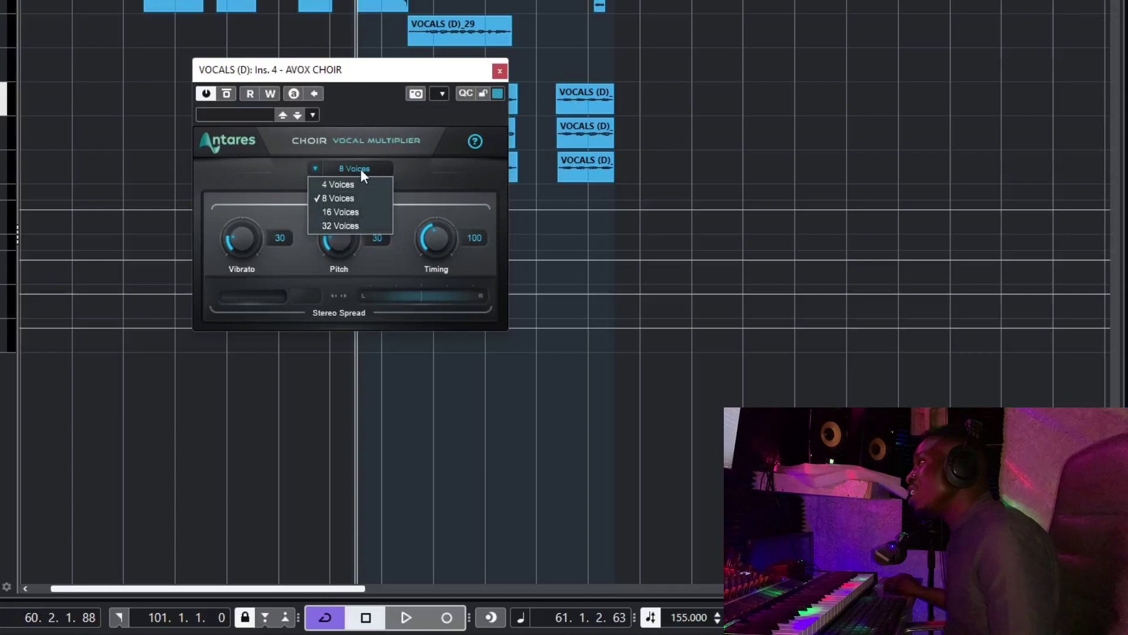
click(361, 168)
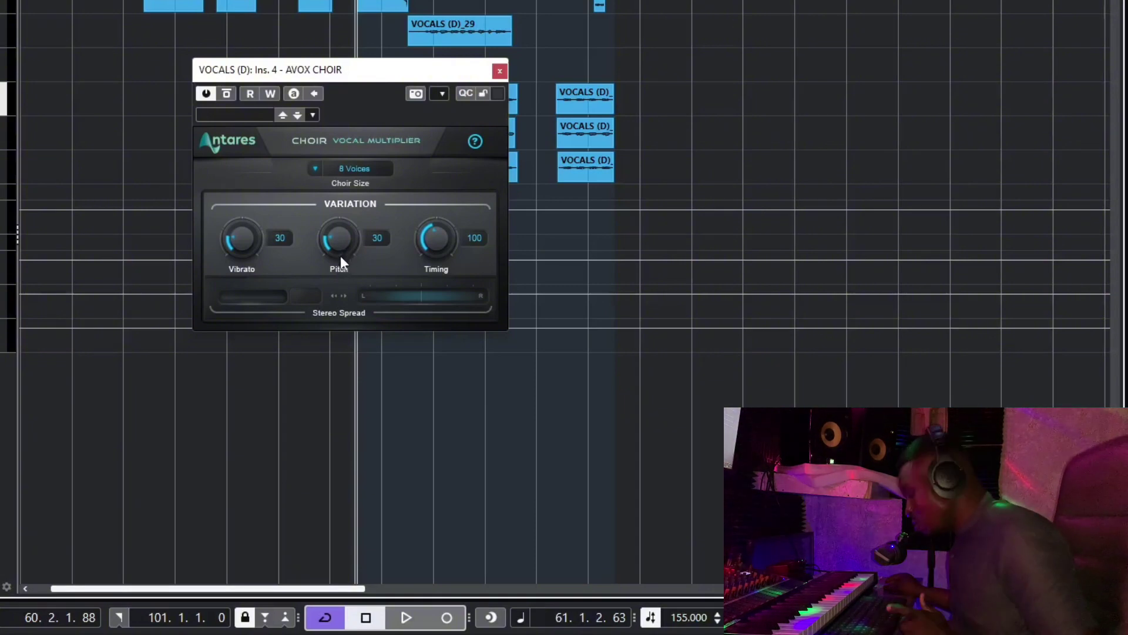
Step: Compare the vocal passage with AVOX CHOIR switched on and off by playing it from the same start point each time
key(space)
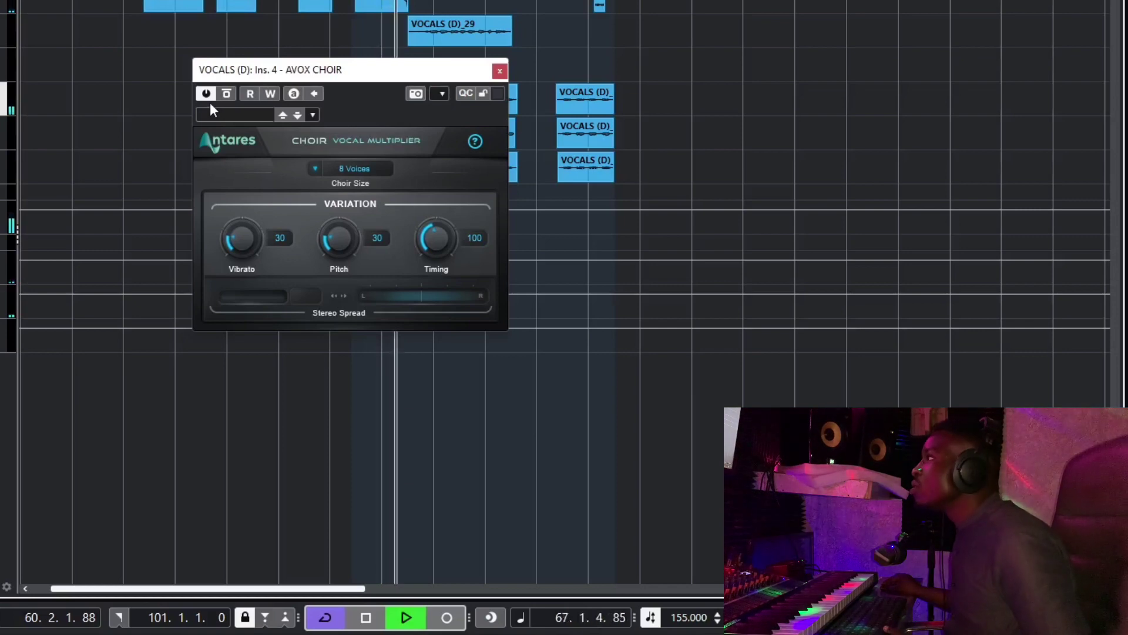
key(space)
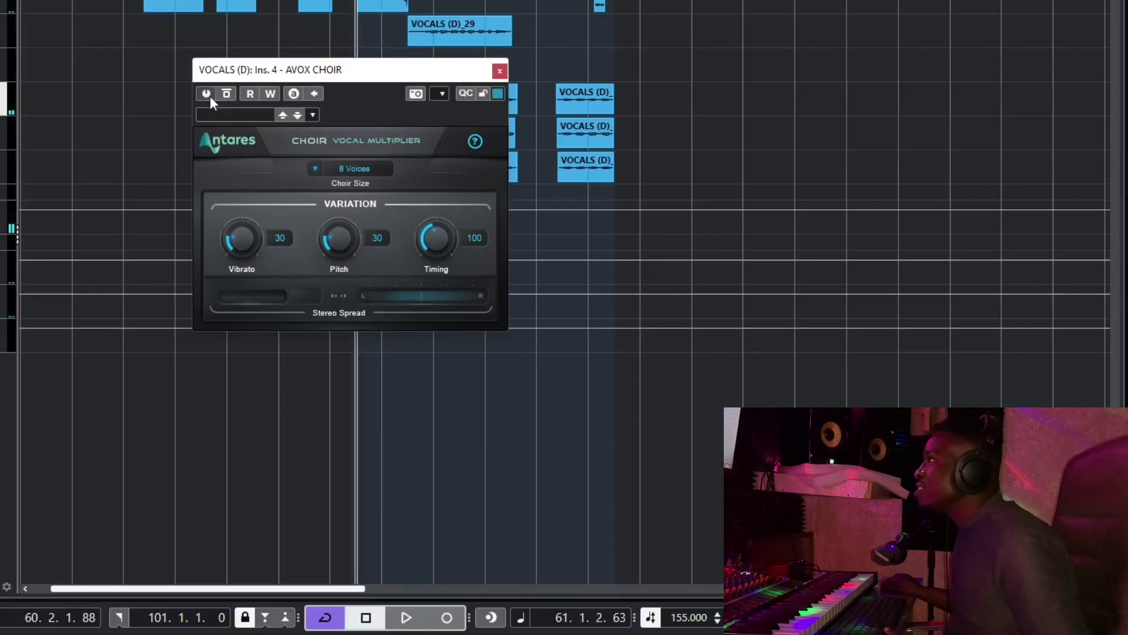
key(space)
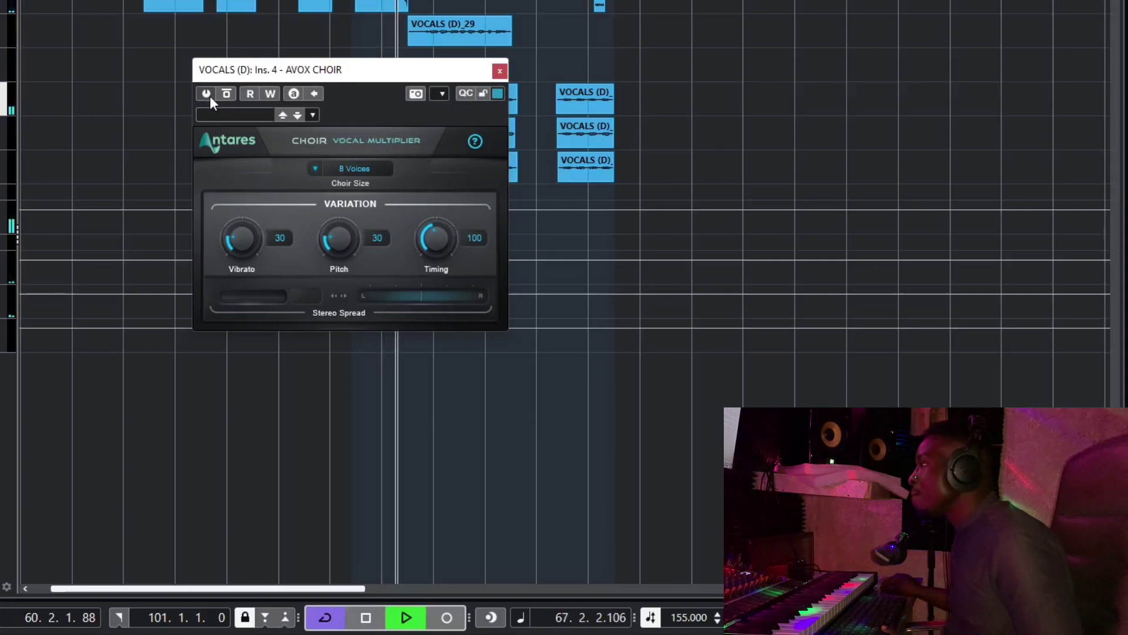
key(space)
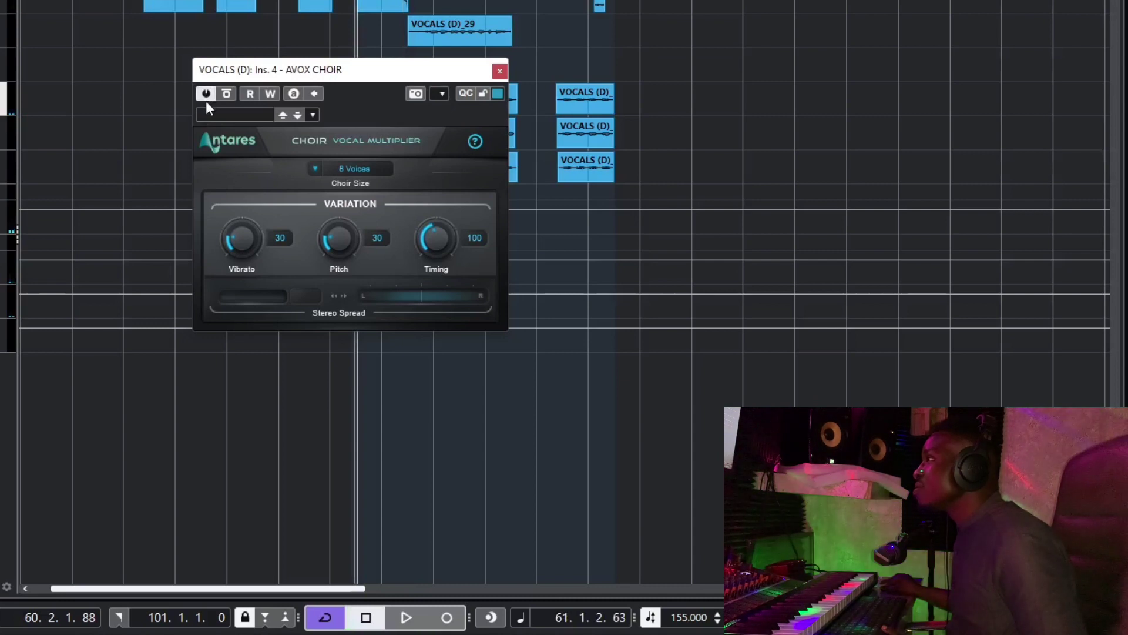
key(space)
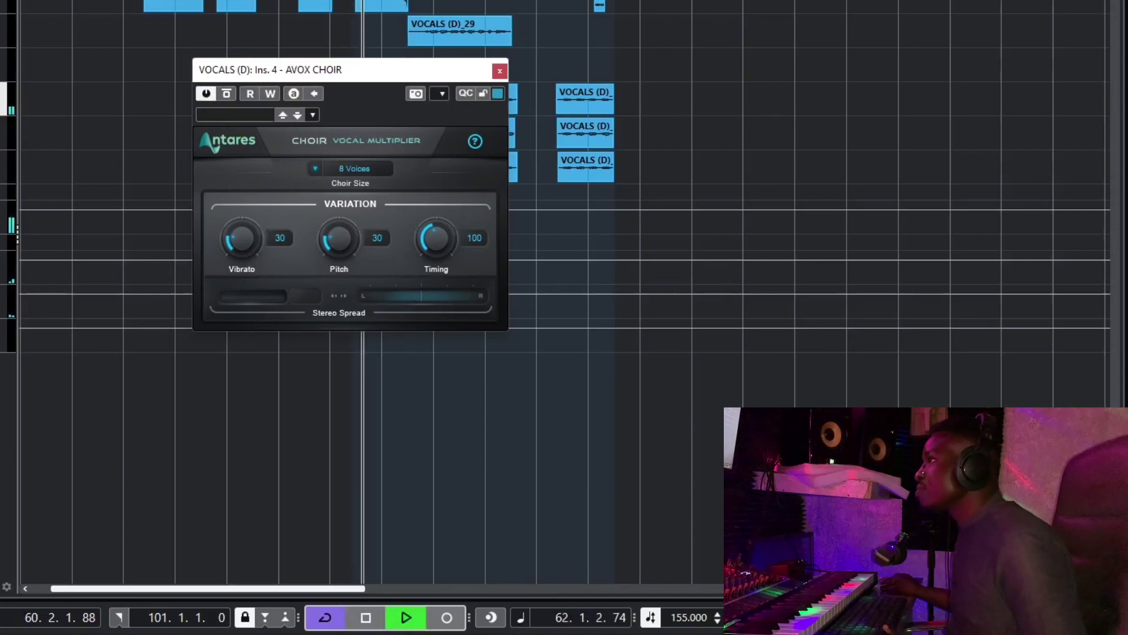